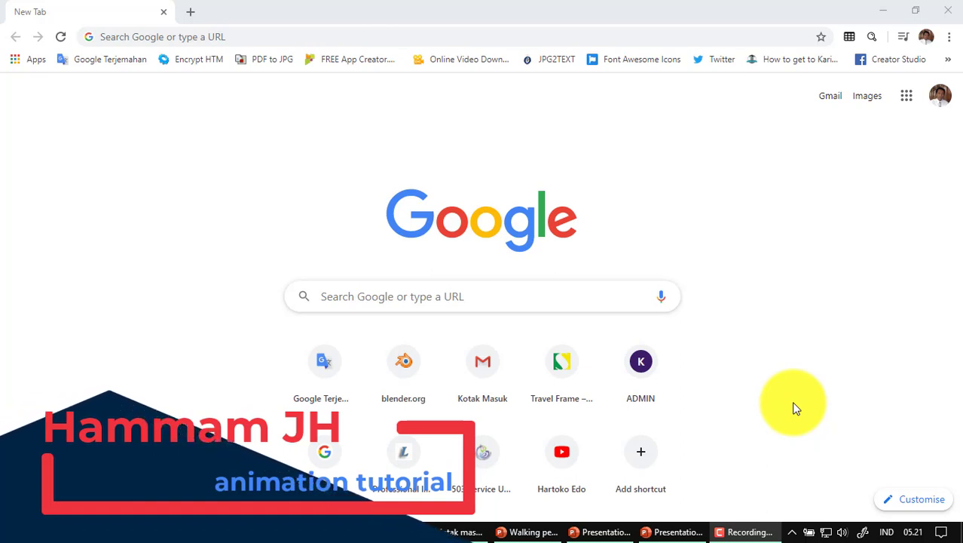
Search Google from the new tab for 'walk poses png'
click(548, 297)
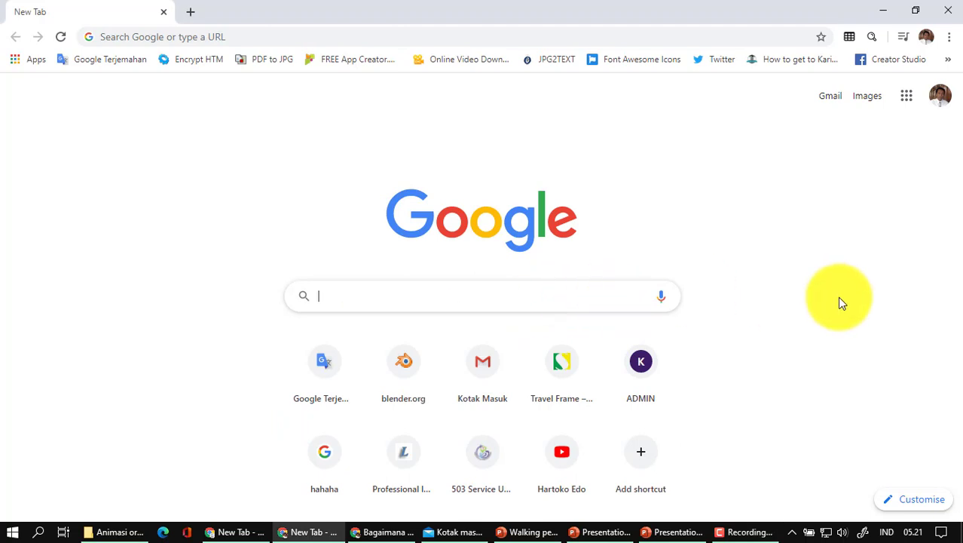
text(walk)
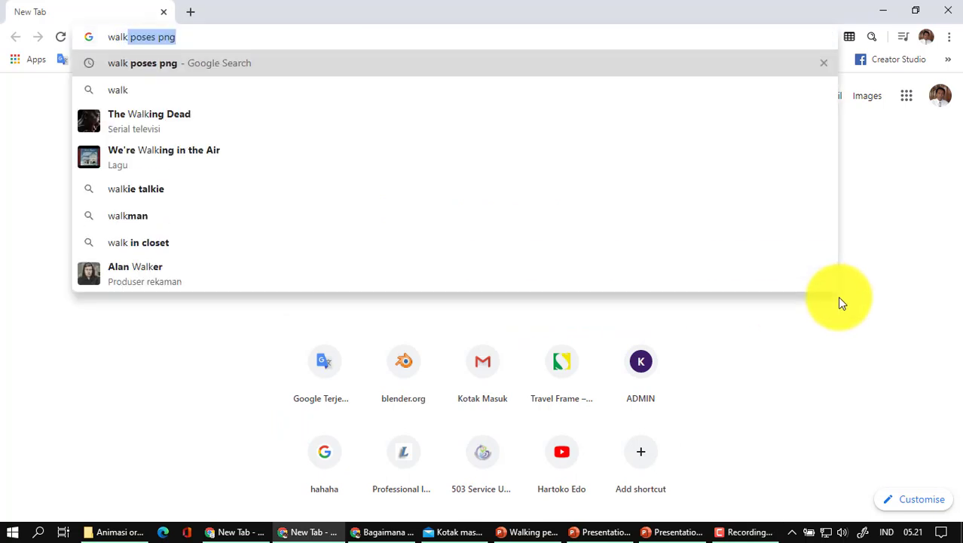
text( p)
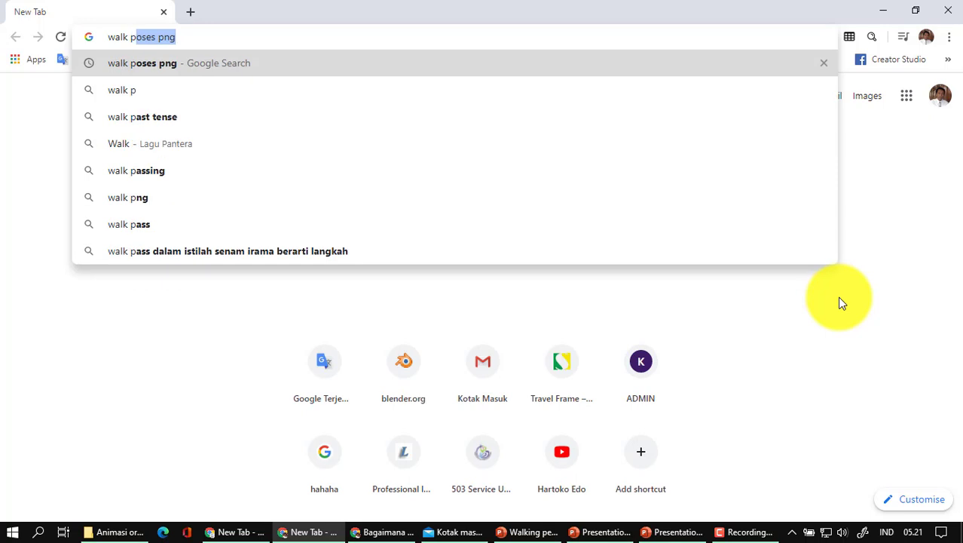
text(oses )
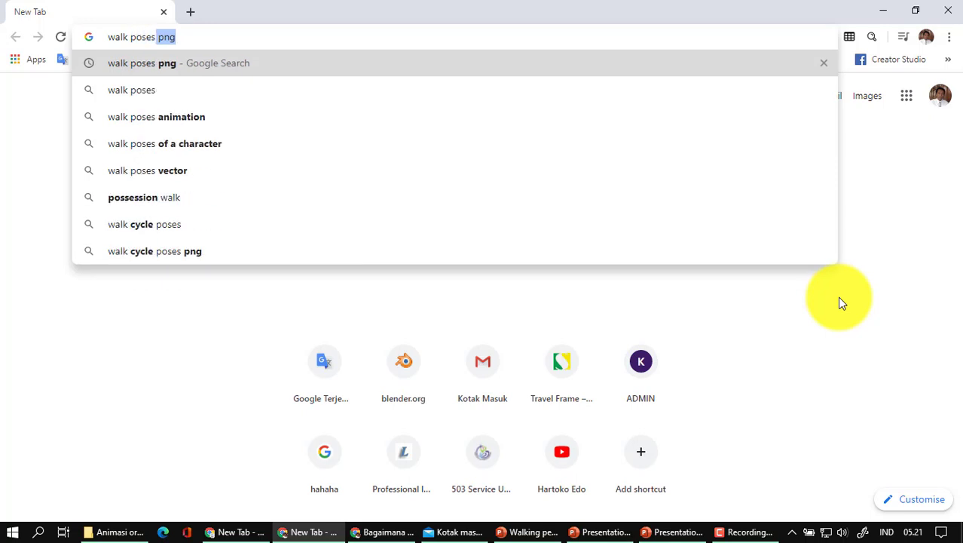
text(png)
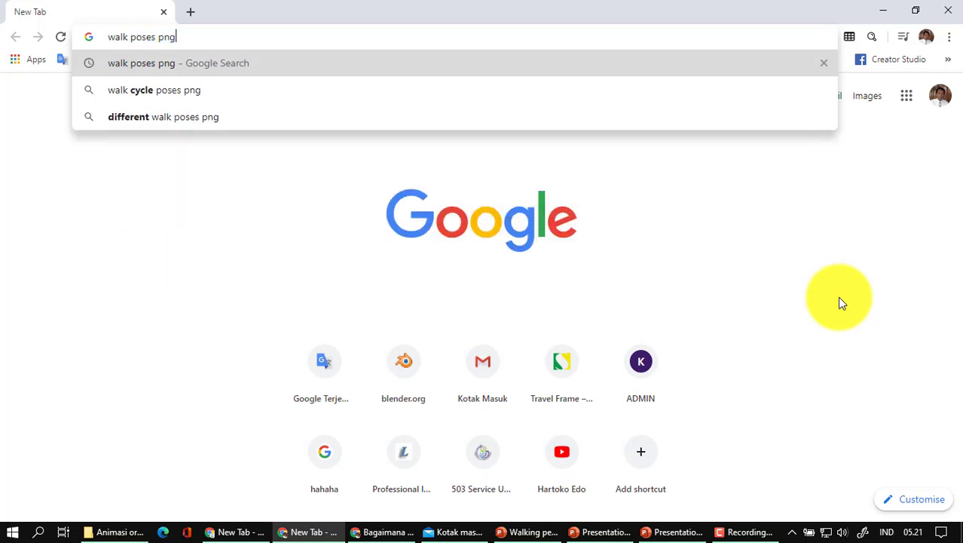
key(Return)
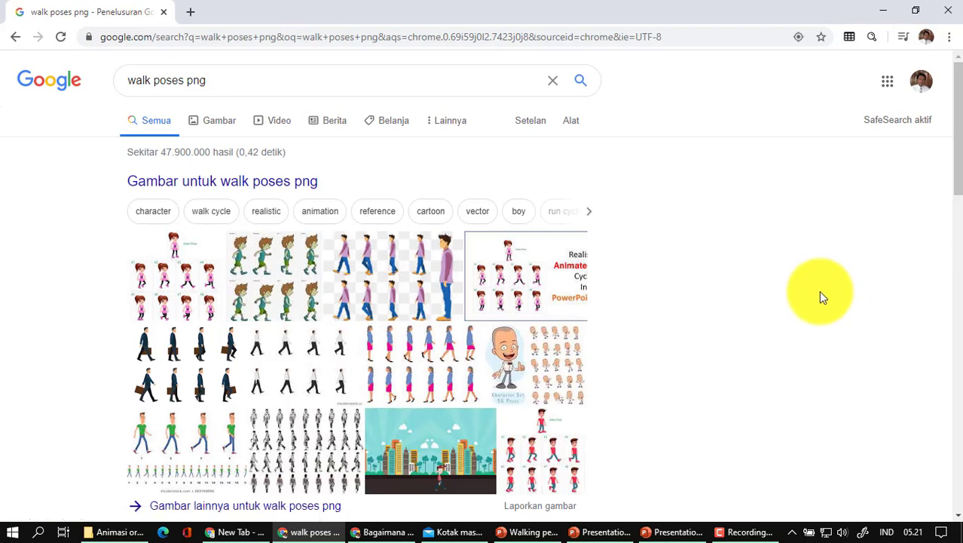
Show image results filtered to Transparan colour and Besar (large) size
click(211, 120)
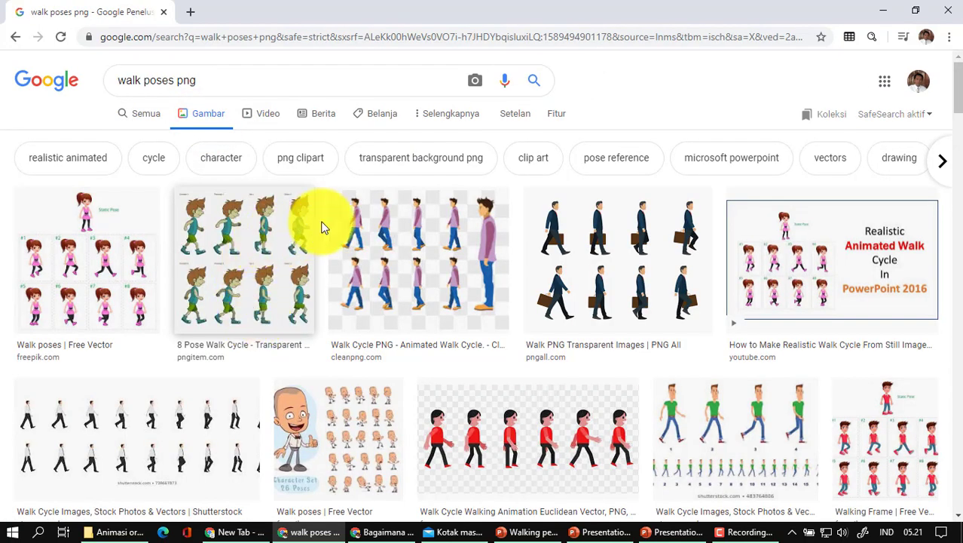
click(556, 114)
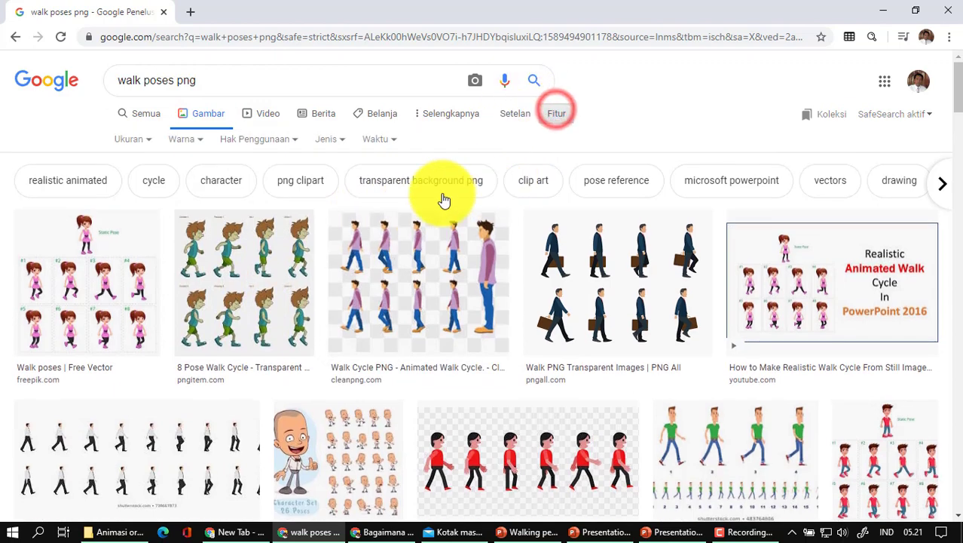
click(186, 143)
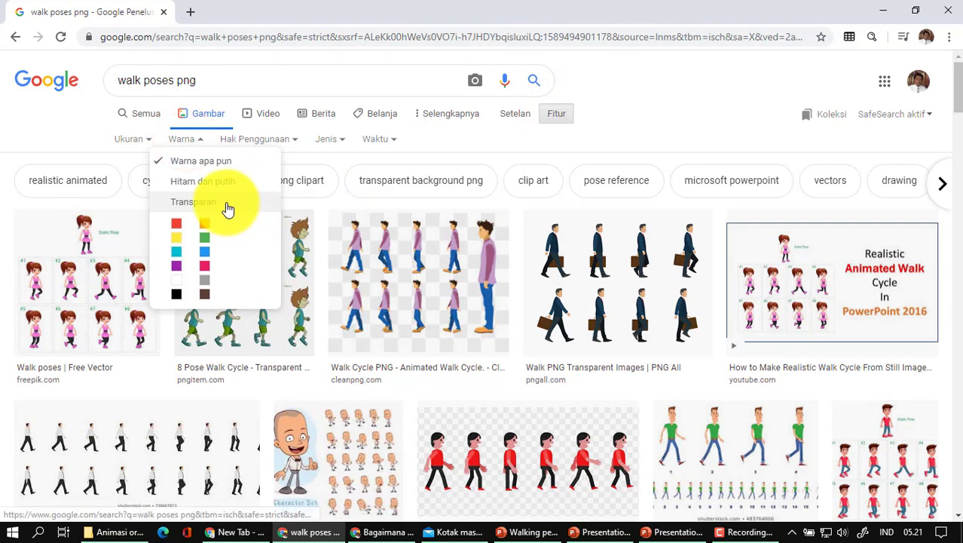
click(225, 204)
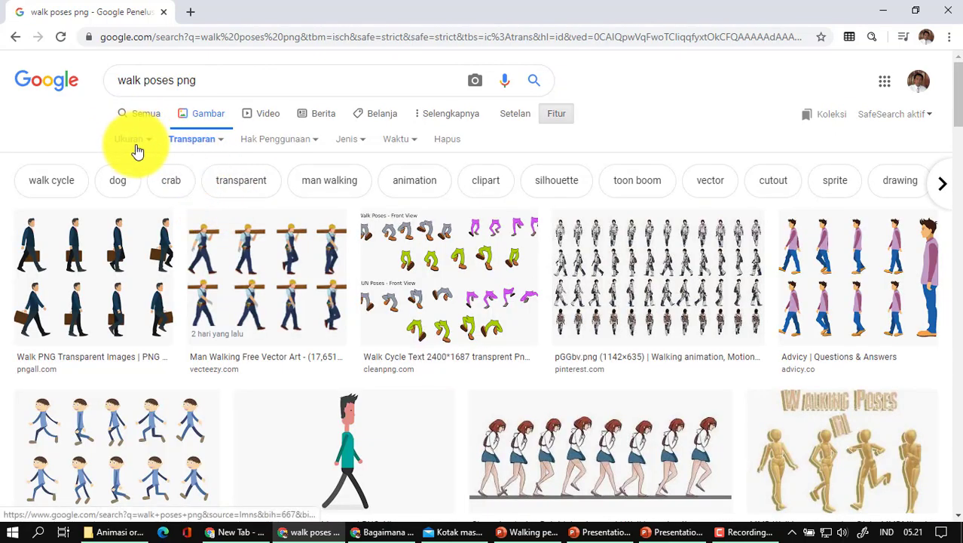
click(130, 138)
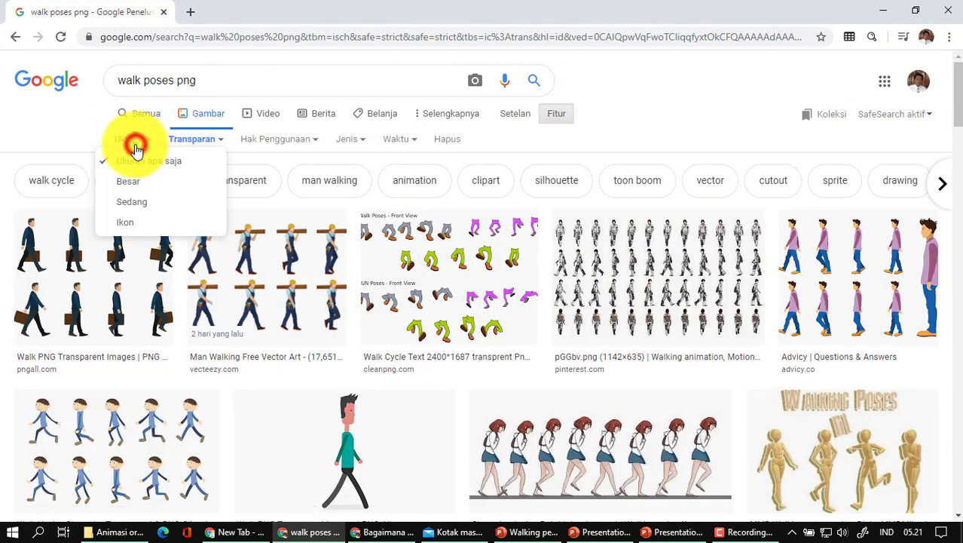
click(176, 183)
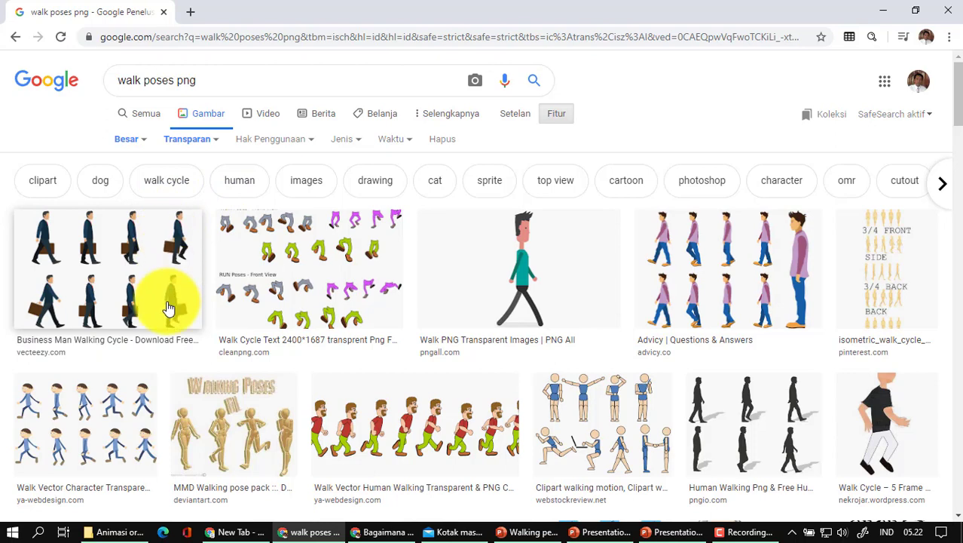
Preview the Vecteezy Business Man Walking Cycle image (1400 × 980) and copy it
click(135, 280)
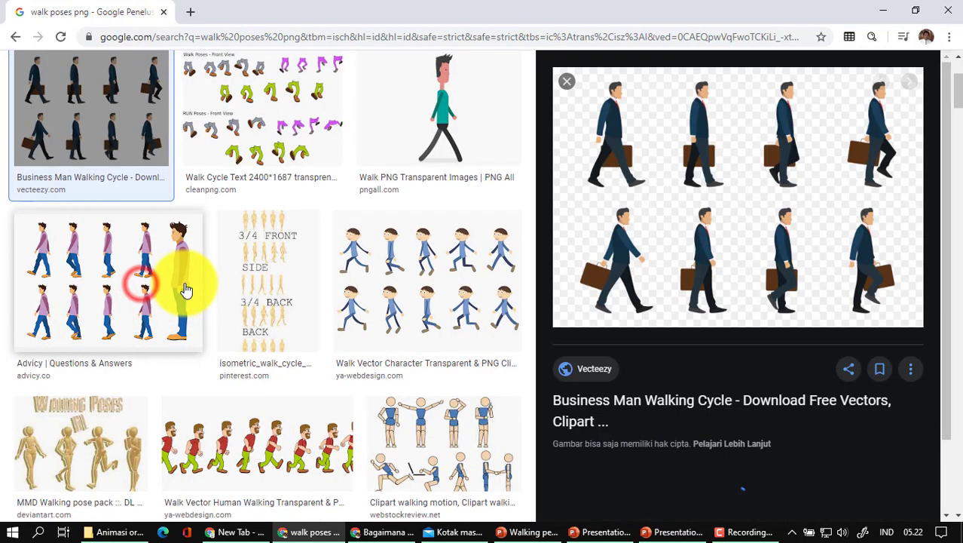
mouse_move(738, 198)
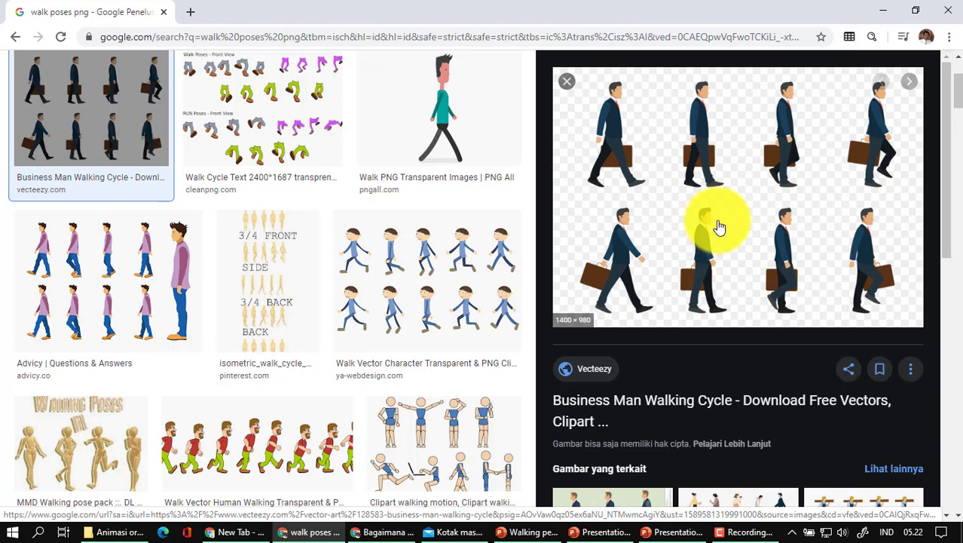
right_click(717, 215)
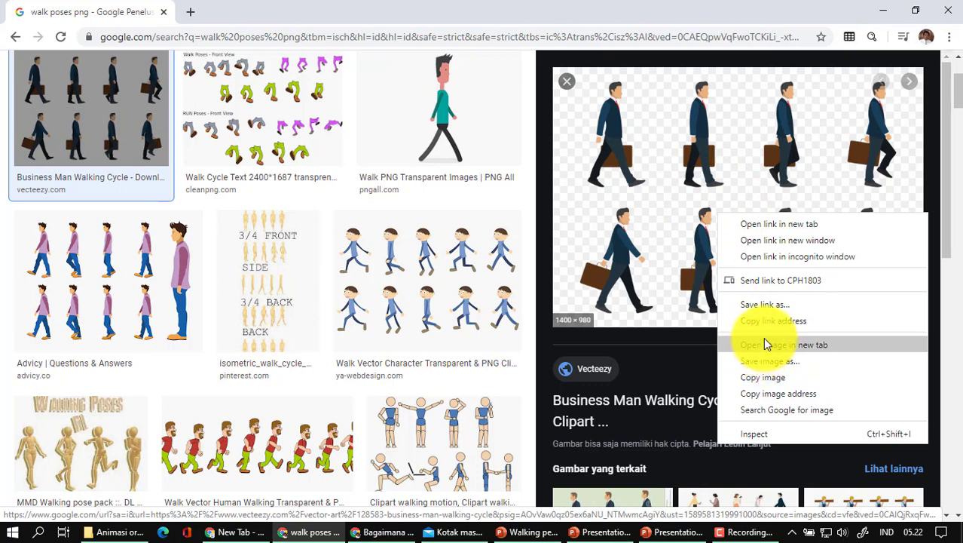
click(762, 377)
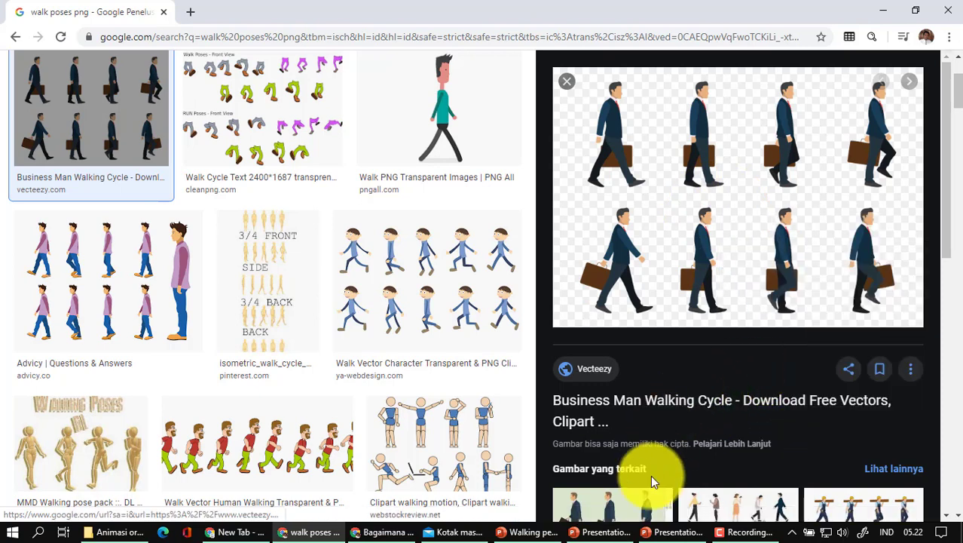
Delete slide 1's title and subtitle placeholders and paste the businessman image
click(675, 528)
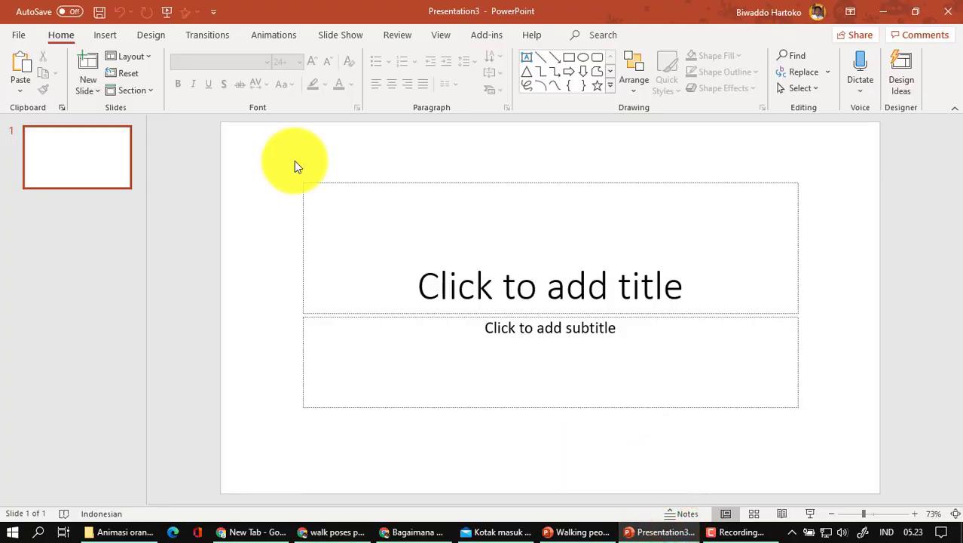
drag(281, 170, 825, 454)
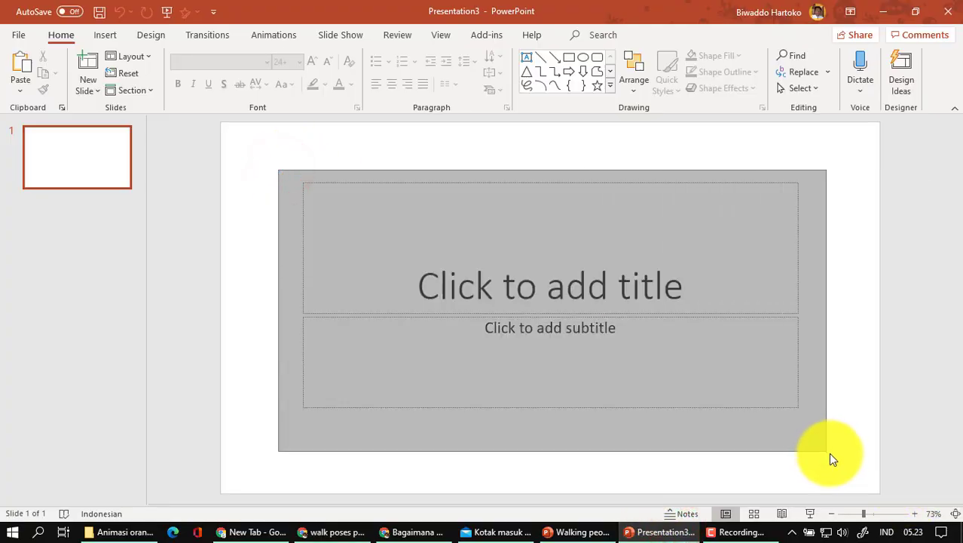
key(Delete)
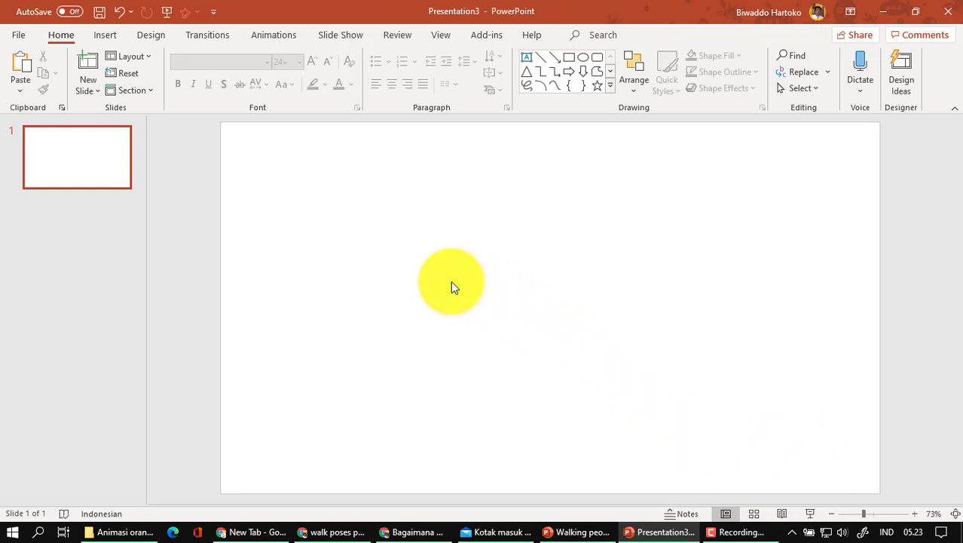
key(ctrl+v)
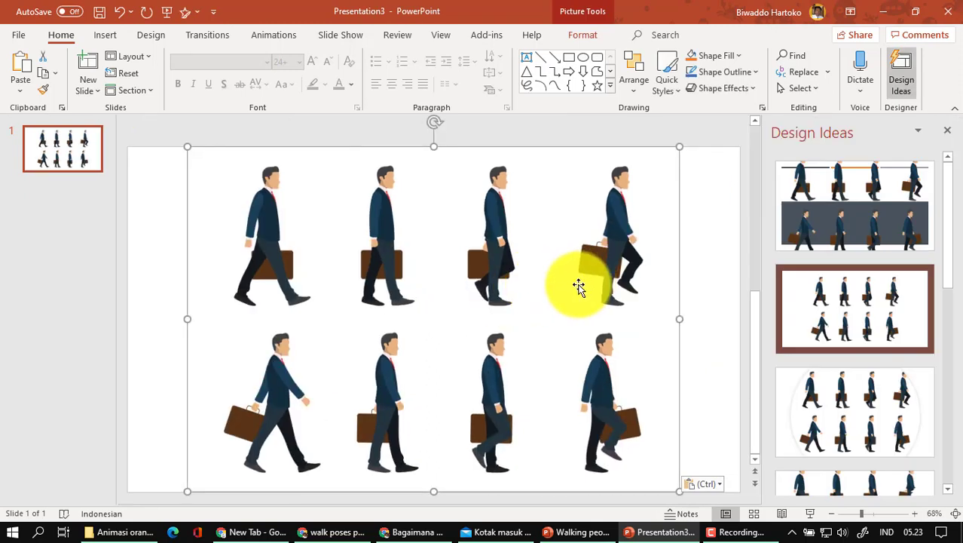
Crop the picture to the first top-row pose, about 9.53 × 7.82 cm
click(947, 128)
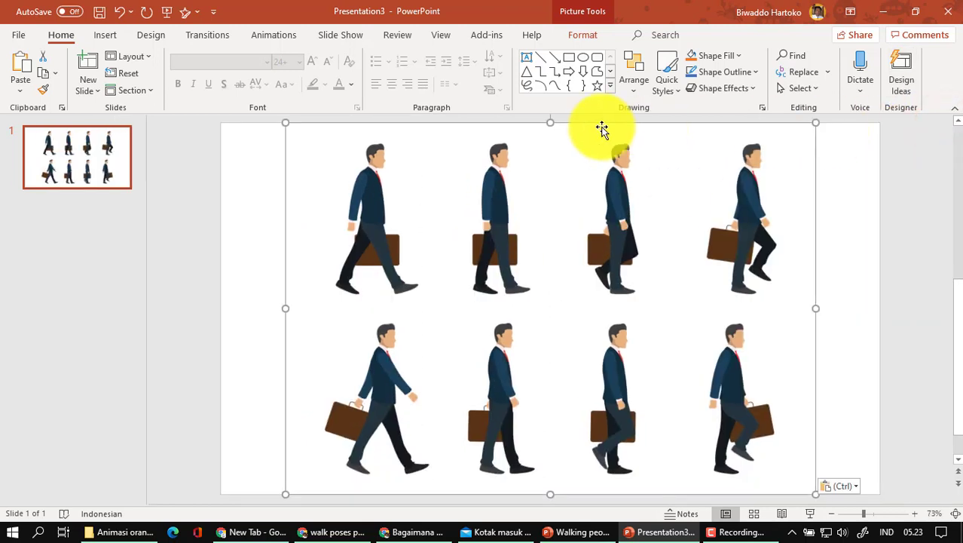
click(574, 36)
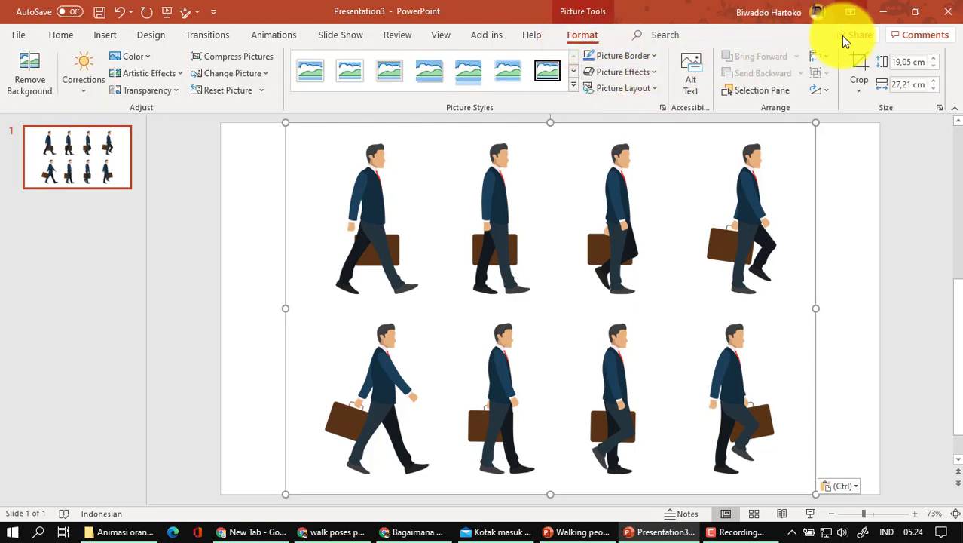
click(859, 64)
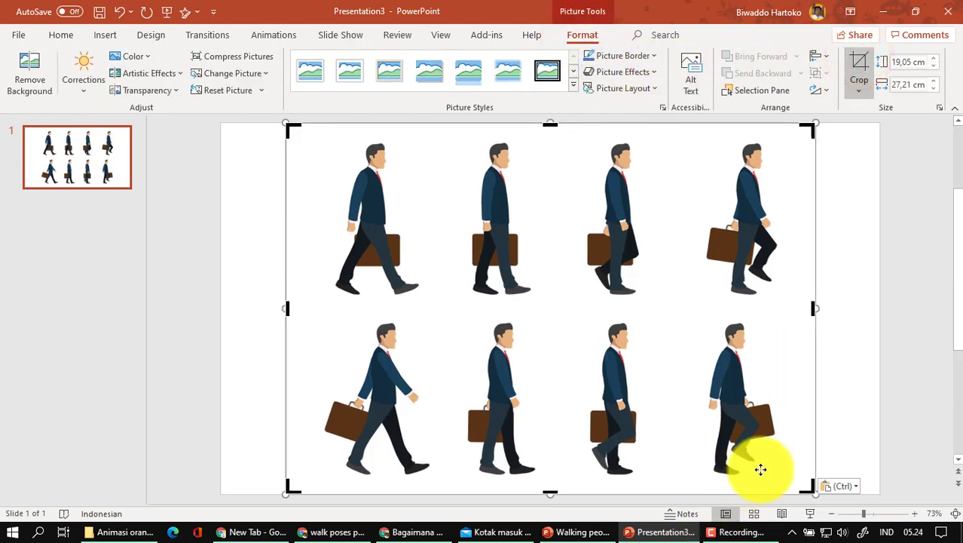
drag(808, 486, 438, 303)
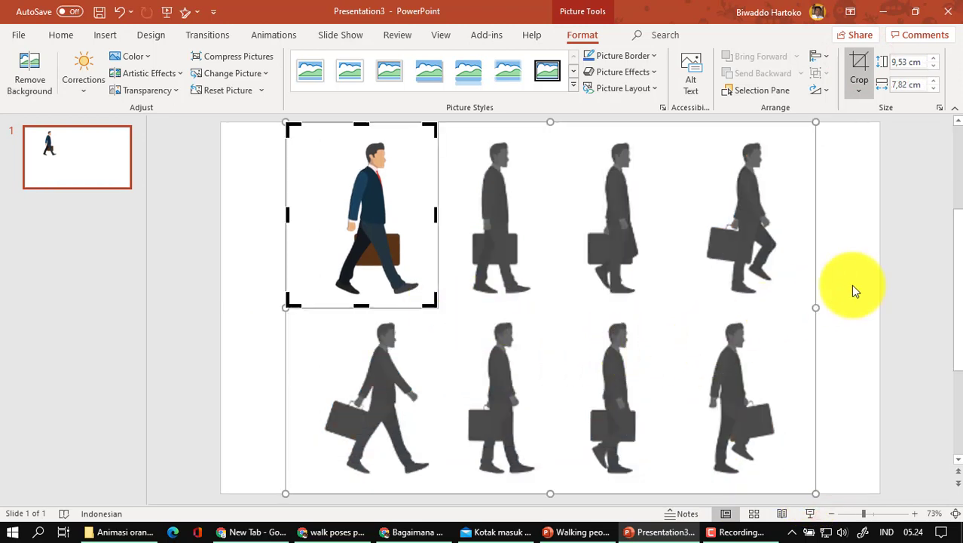
click(833, 241)
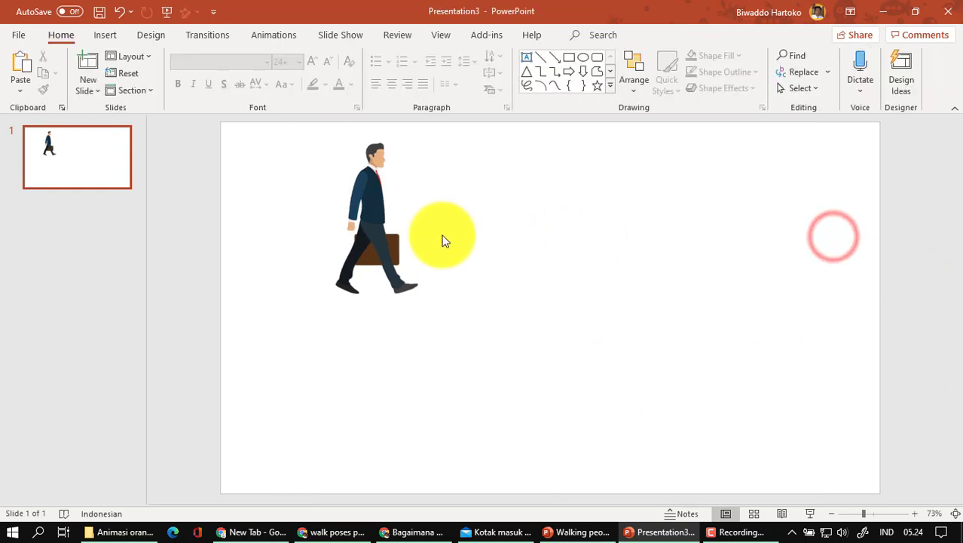
Move the figure to the bottom-left and add a copy beside it re-cropped to the next pose
click(375, 234)
drag(376, 234, 279, 416)
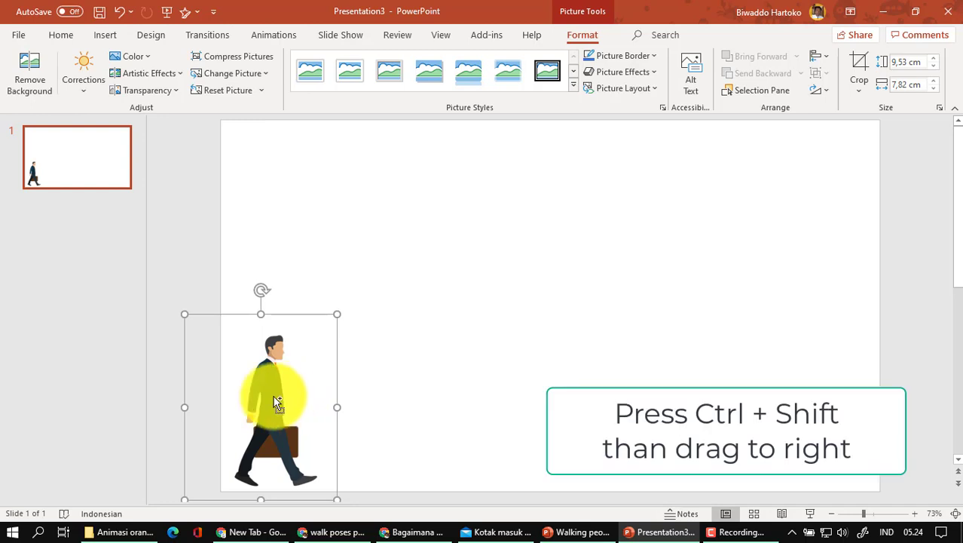
drag(276, 402, 346, 400)
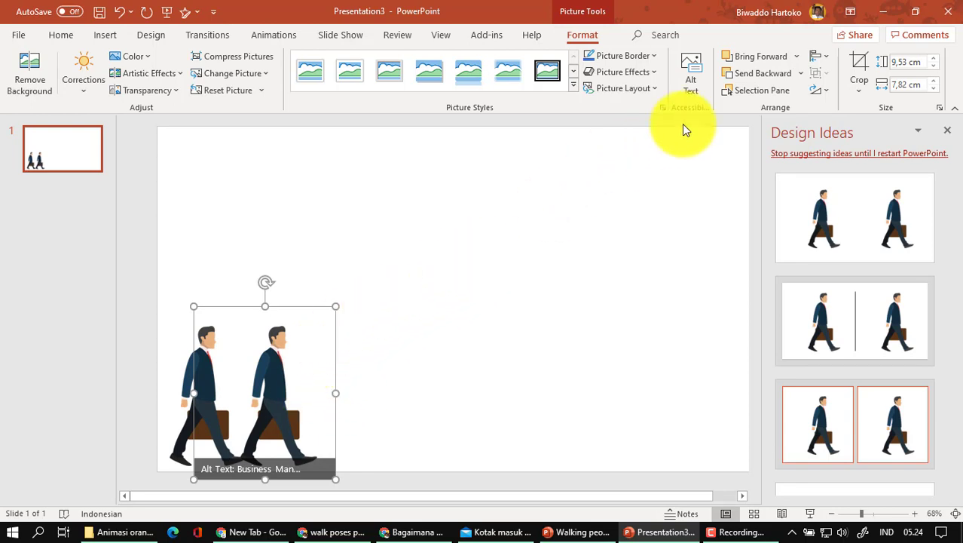
click(859, 67)
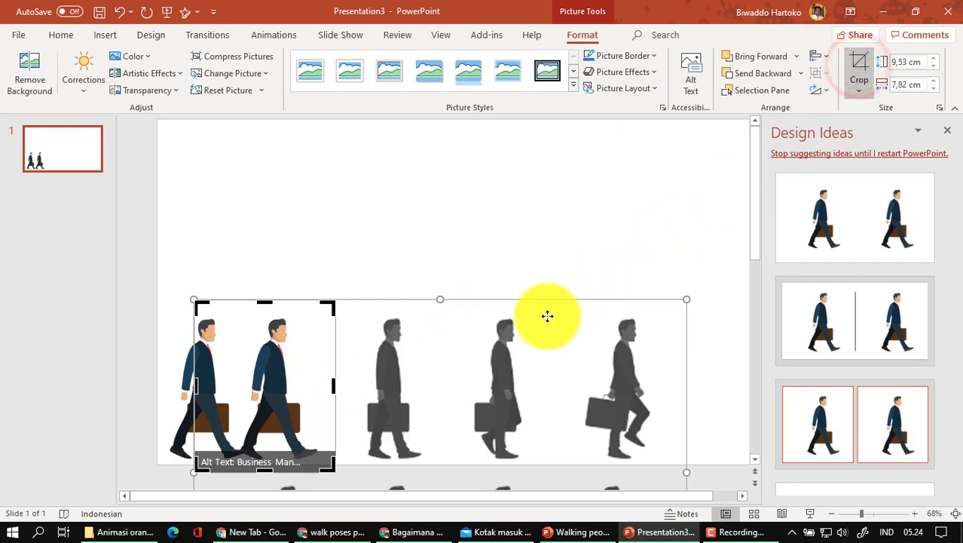
drag(461, 375, 332, 386)
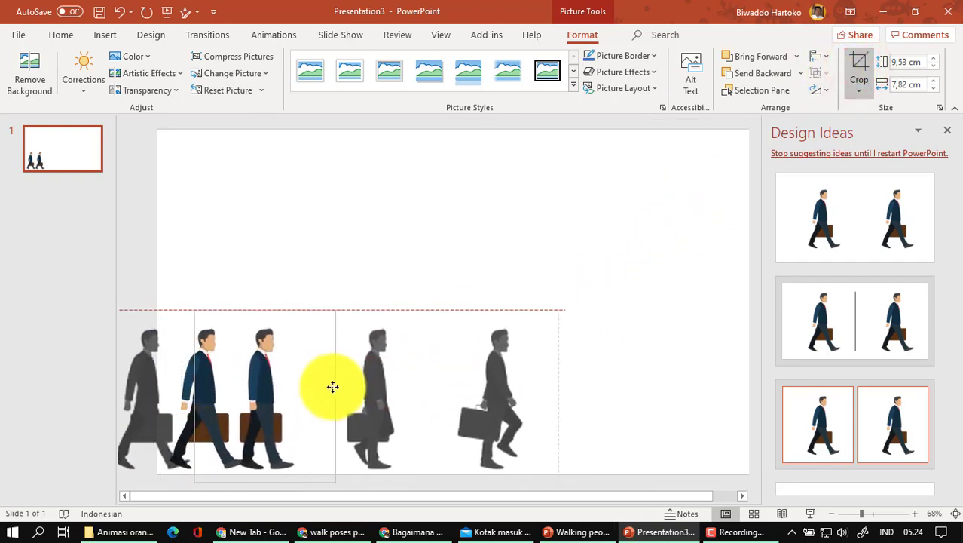
click(604, 386)
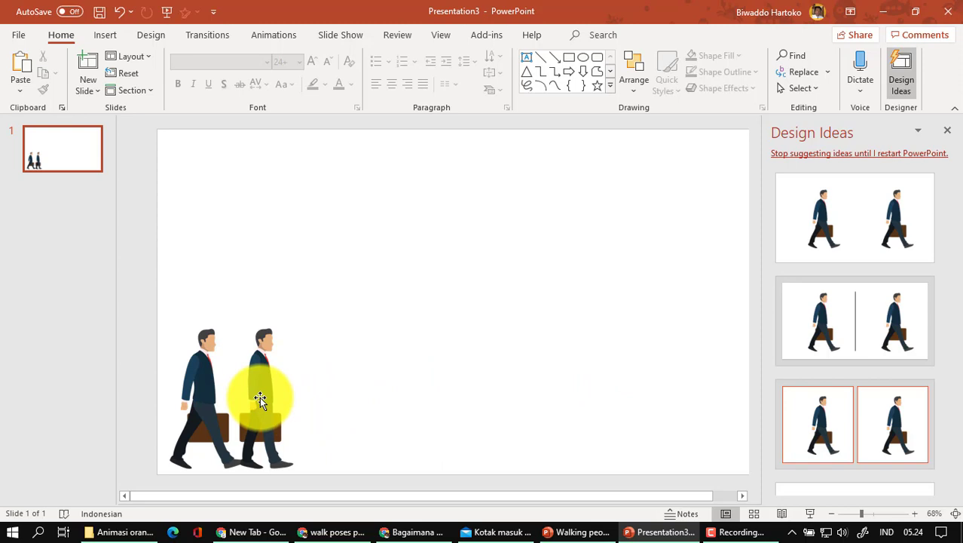
Add the third and fourth walking figures, each copy re-cropped to the next pose
click(271, 389)
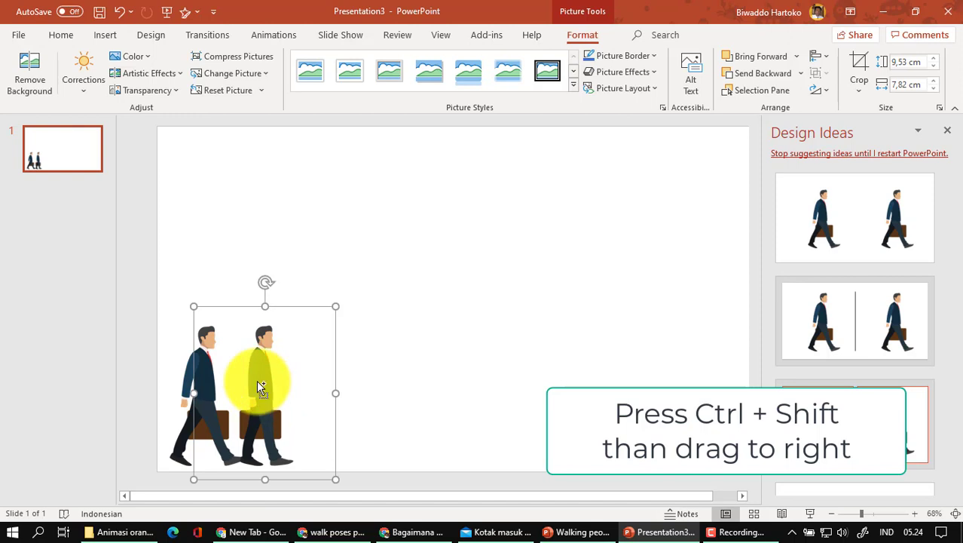
drag(258, 383, 320, 379)
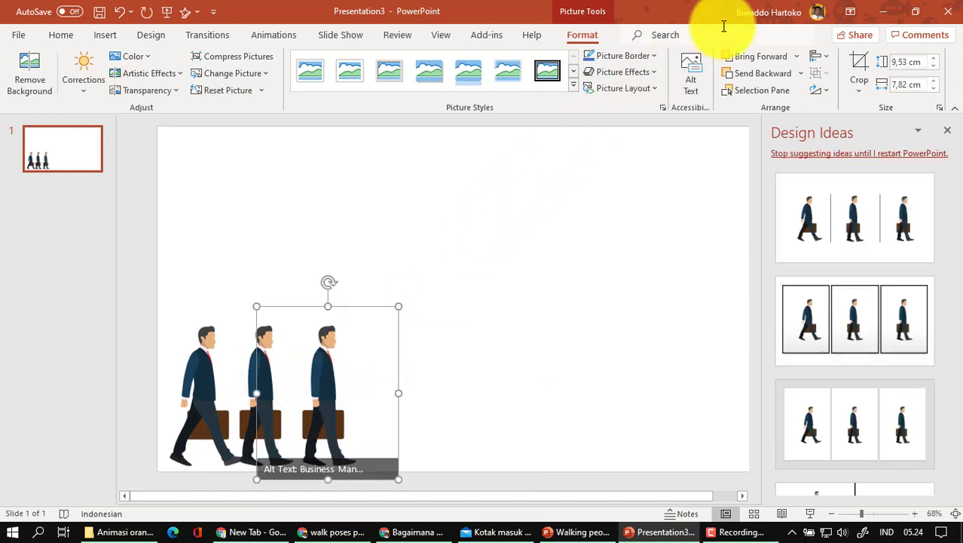
click(860, 64)
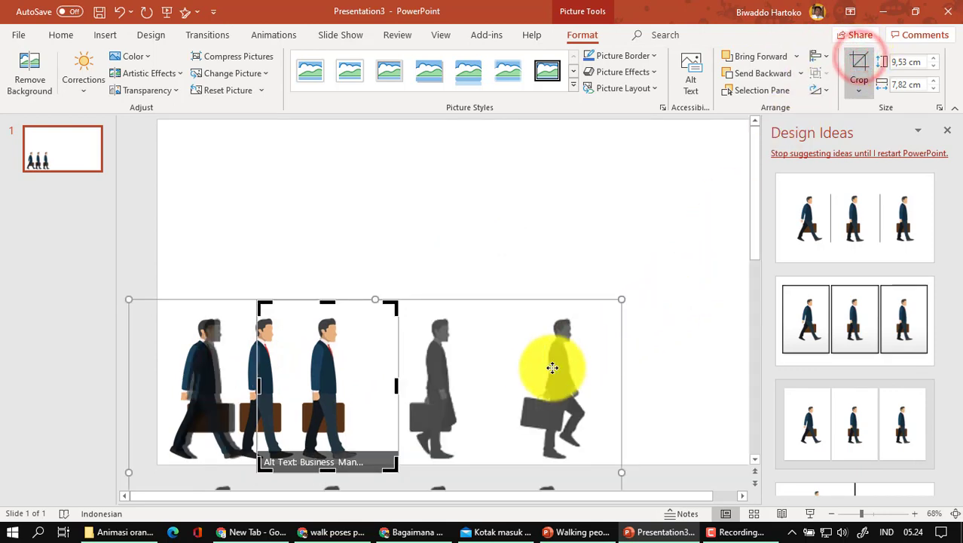
mouse_move(553, 367)
mouse_down()
mouse_move(432, 384)
mouse_move(427, 375)
mouse_up()
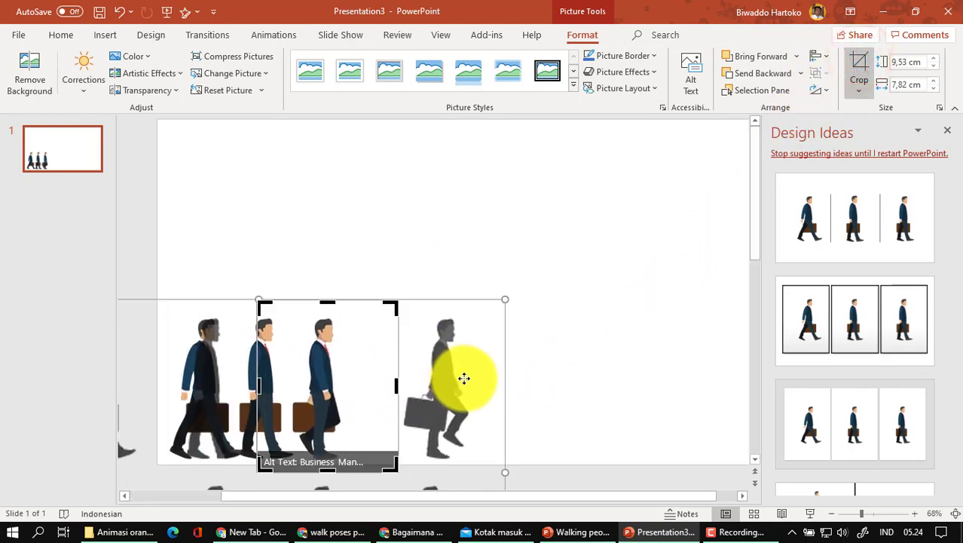
click(592, 393)
click(336, 394)
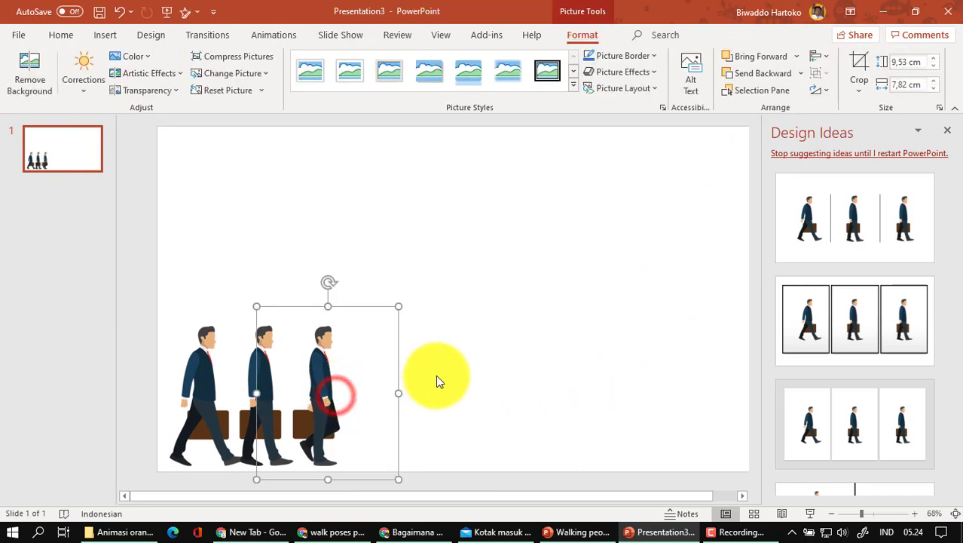
mouse_move(335, 377)
mouse_down()
mouse_move(395, 384)
mouse_move(389, 378)
mouse_up()
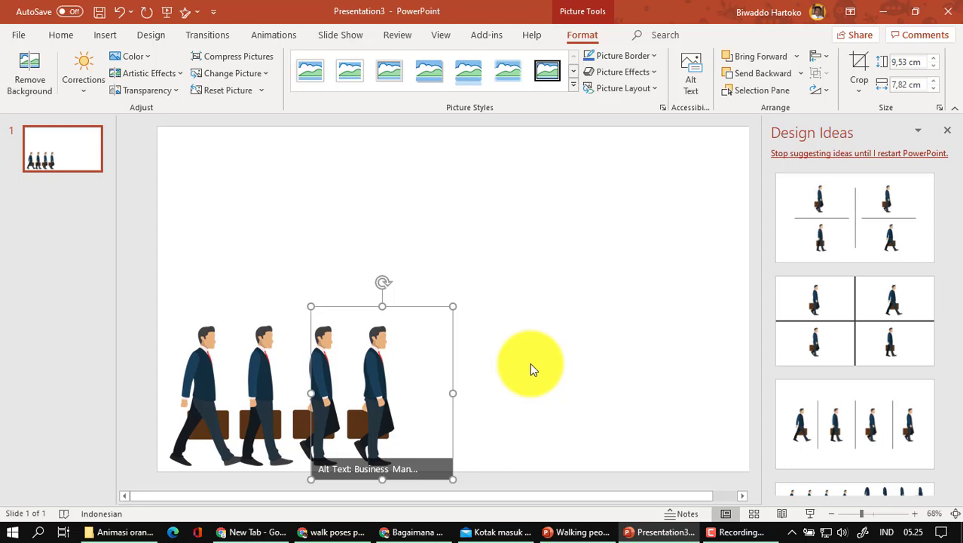
click(860, 62)
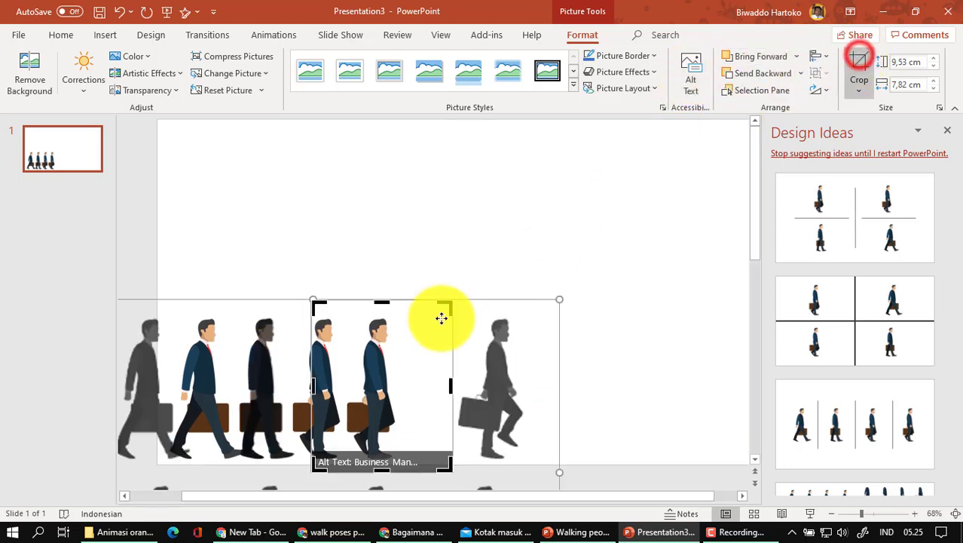
drag(520, 370, 404, 383)
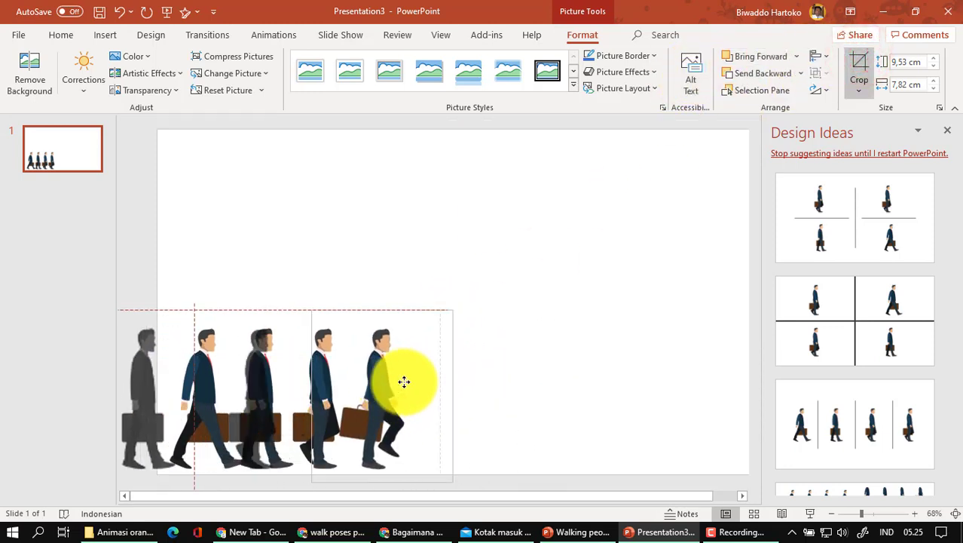
click(561, 380)
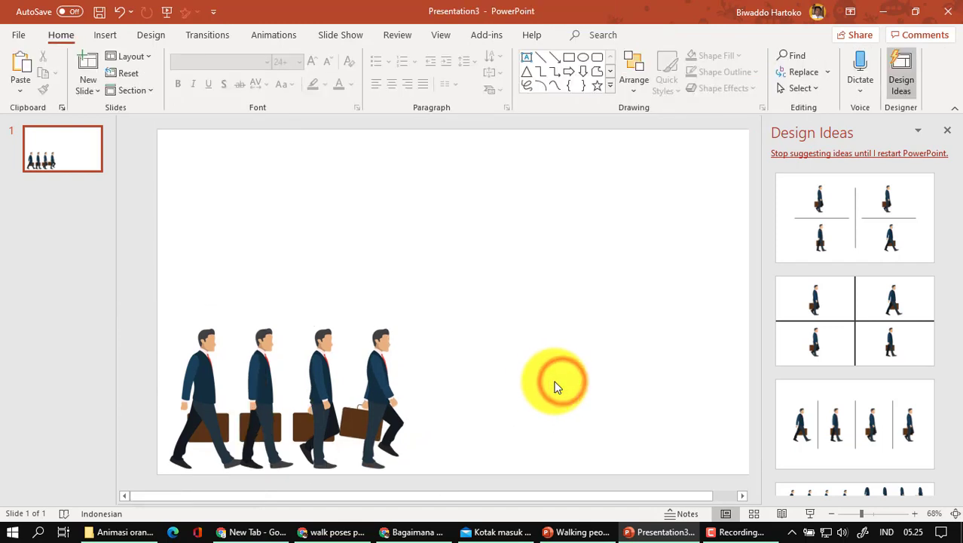
Add the fifth and sixth figures to the row, each showing the following walk pose
click(383, 388)
drag(397, 387, 449, 391)
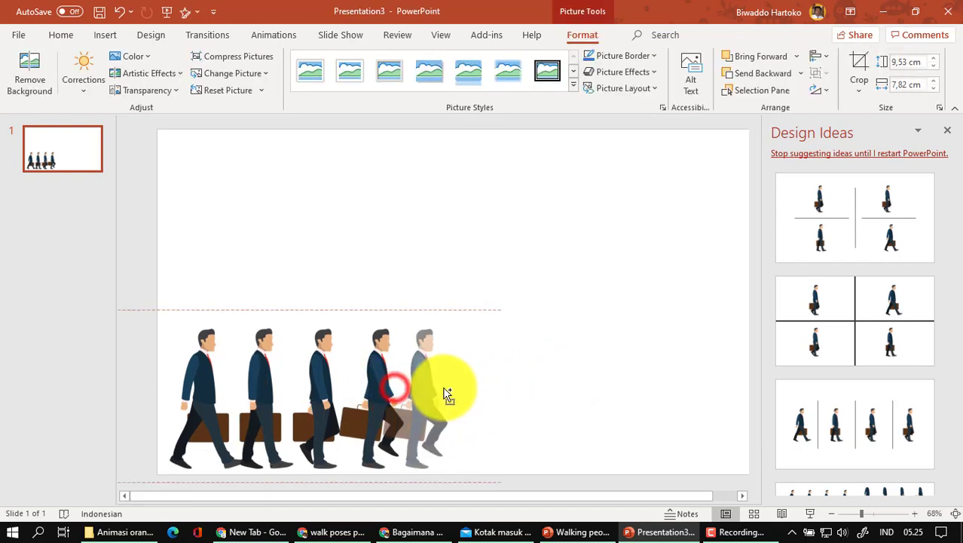
click(860, 73)
mouse_move(424, 387)
mouse_down()
mouse_move(622, 277)
mouse_move(609, 323)
mouse_up()
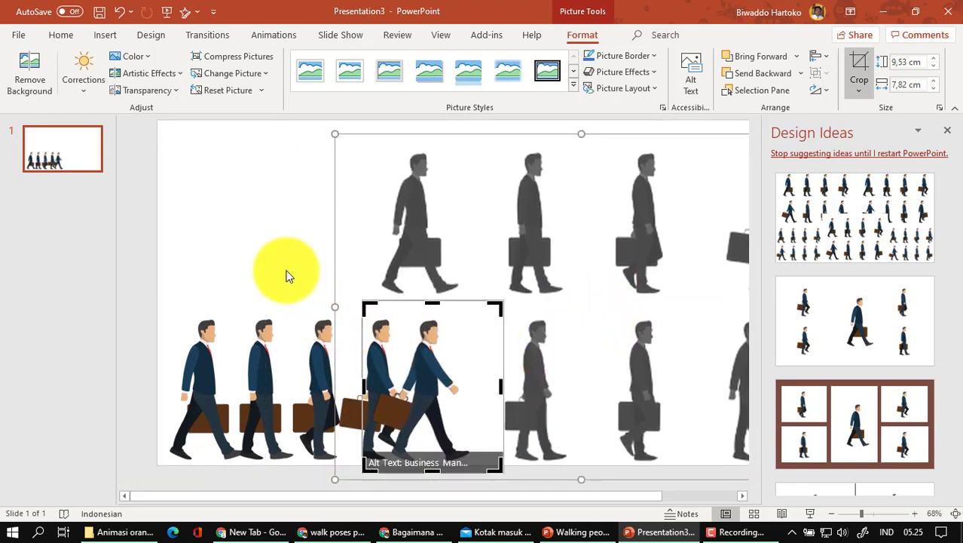
click(287, 275)
click(428, 398)
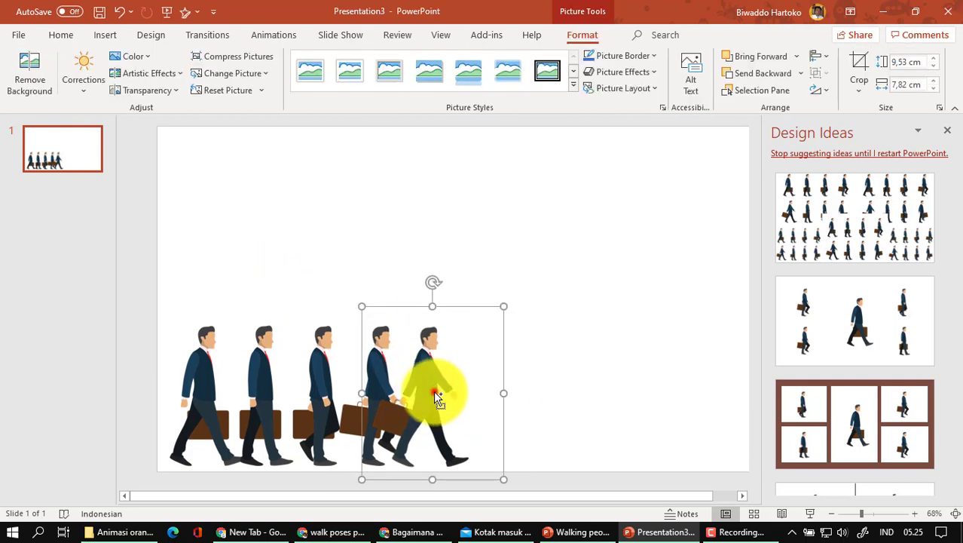
drag(434, 400, 491, 392)
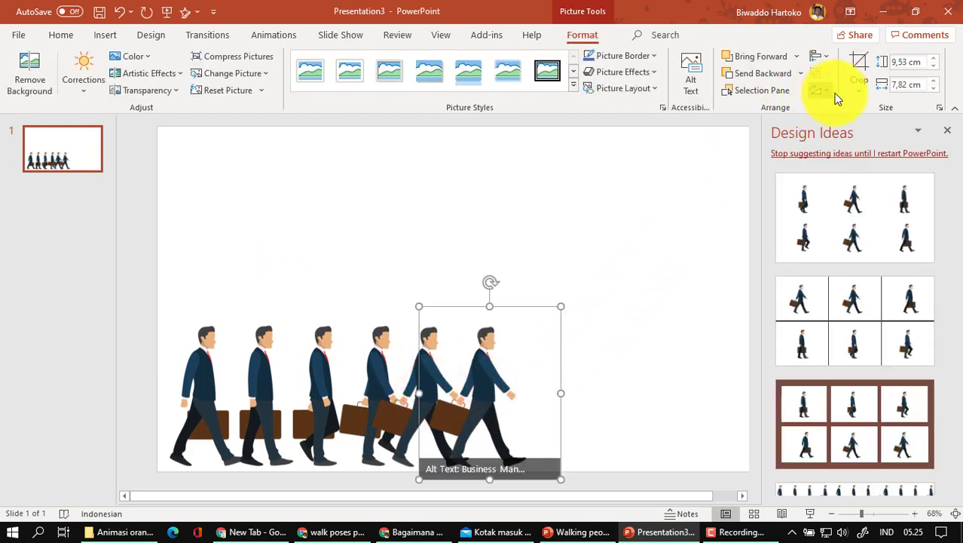
click(853, 68)
drag(650, 362, 542, 372)
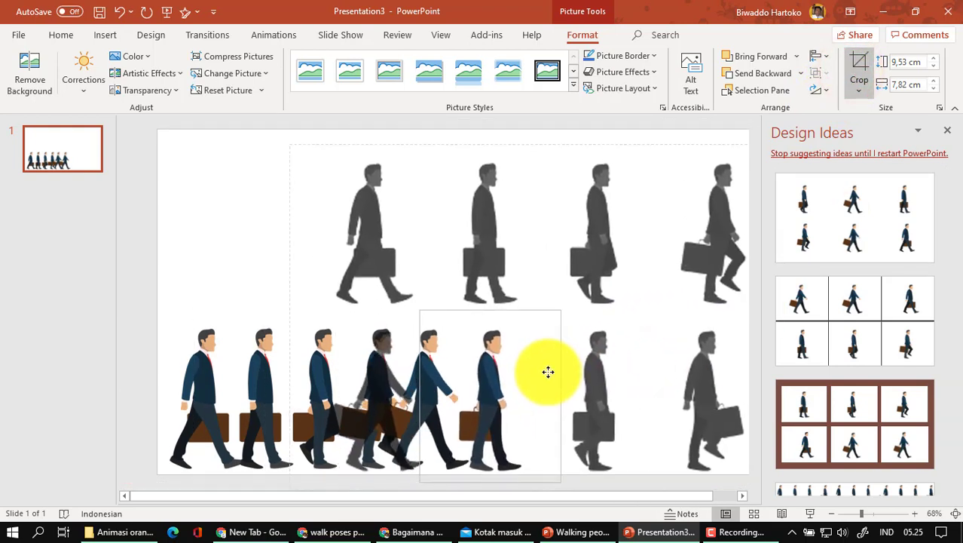
click(215, 234)
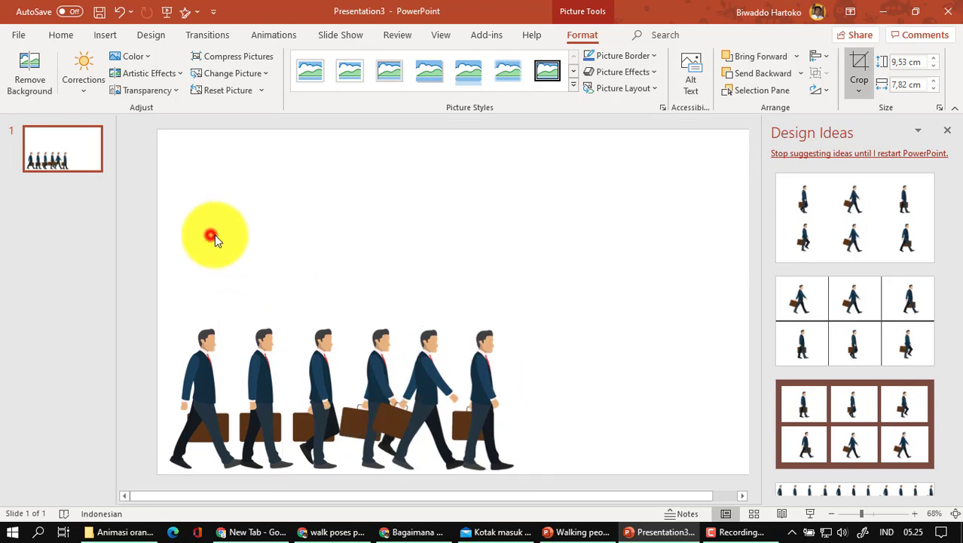
Add the seventh and eighth figures, each copy re-cropped to the next walk pose
click(483, 368)
drag(496, 381, 543, 379)
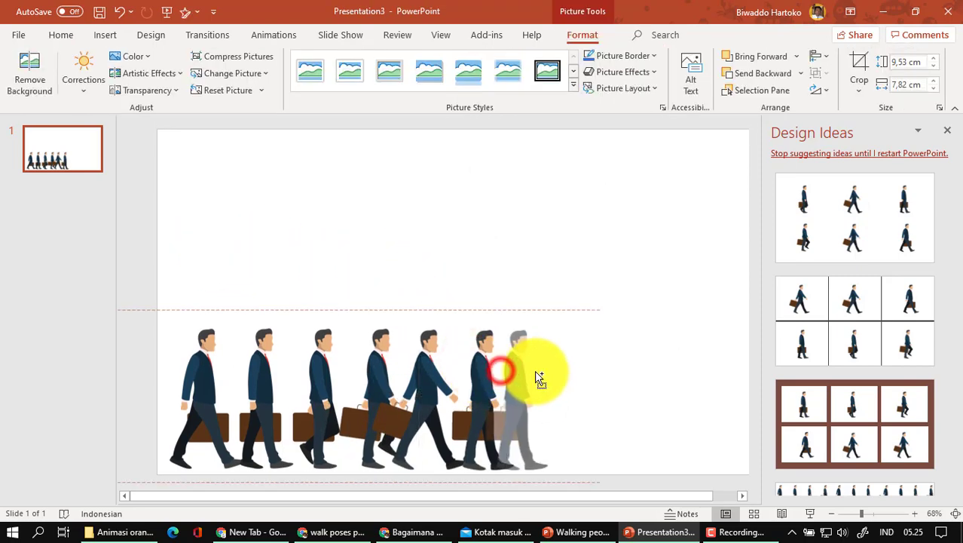
click(860, 66)
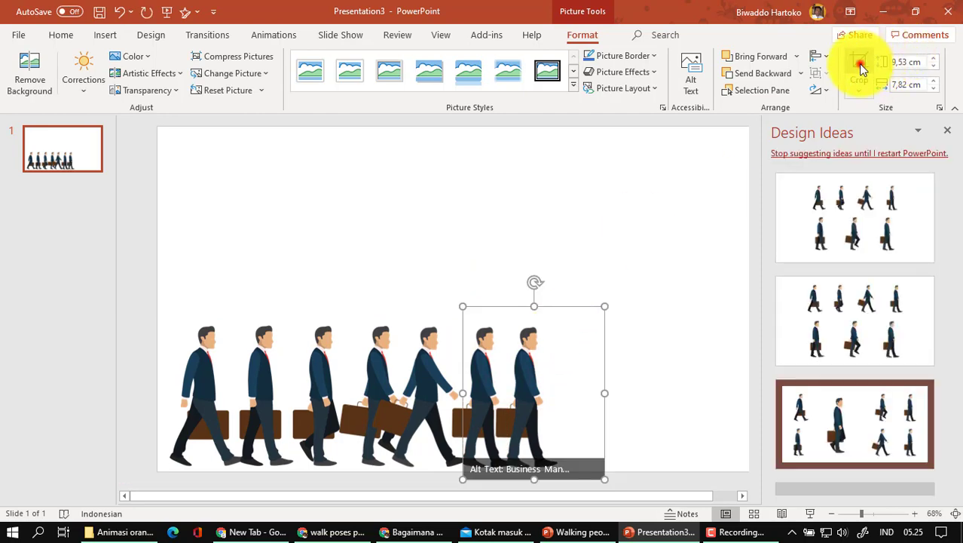
drag(684, 326, 569, 327)
drag(600, 331, 587, 333)
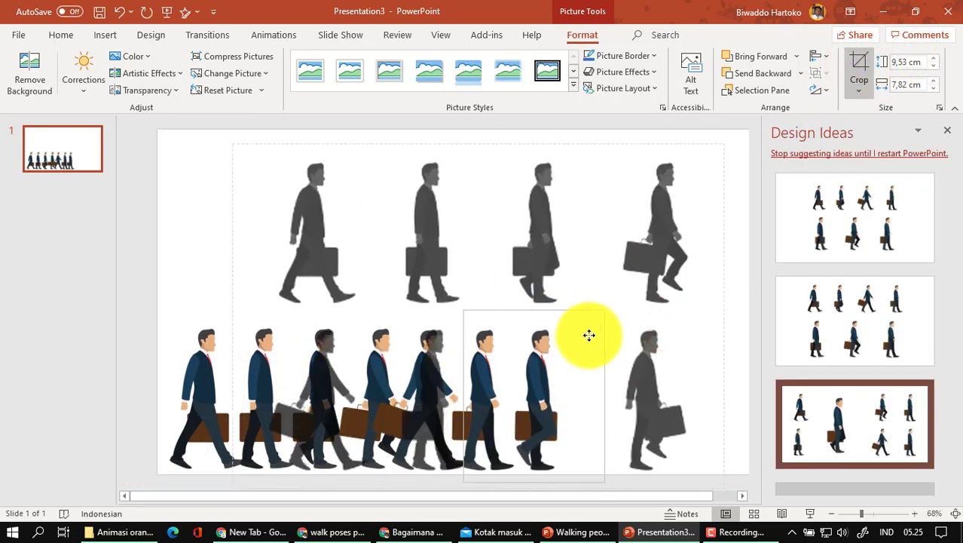
click(210, 251)
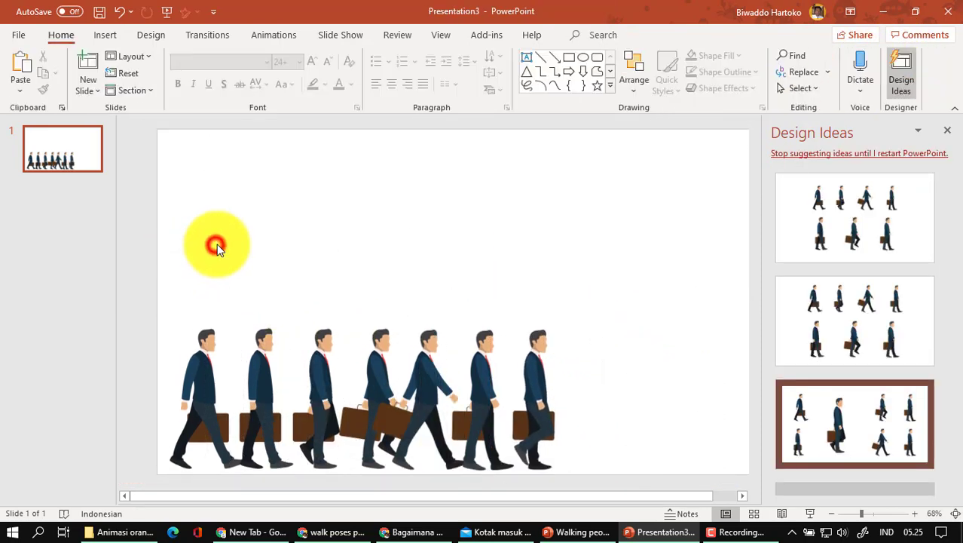
click(525, 382)
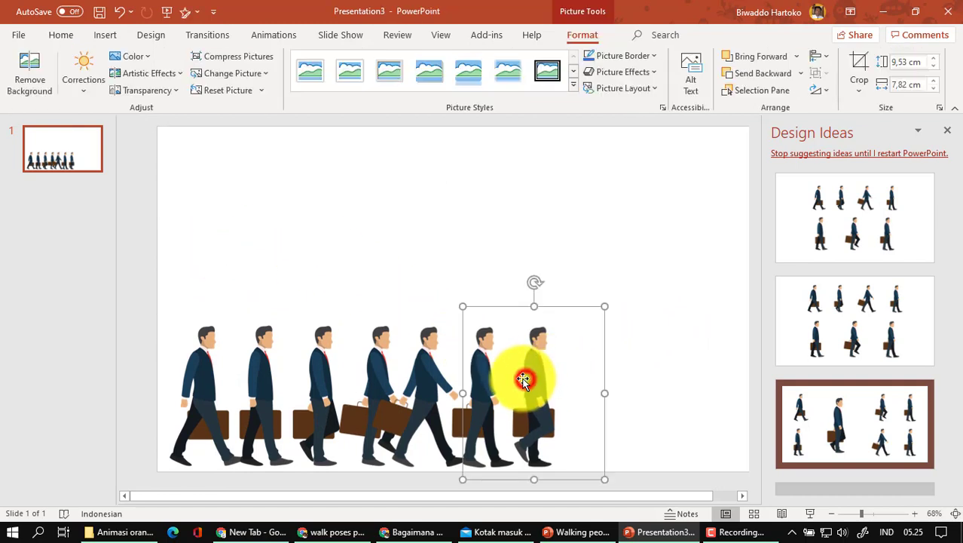
drag(529, 381, 582, 379)
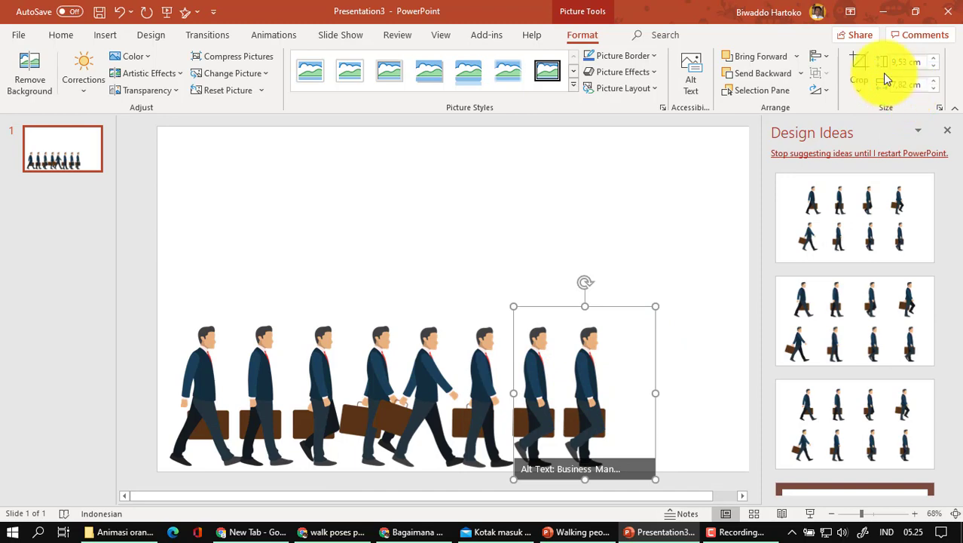
click(866, 63)
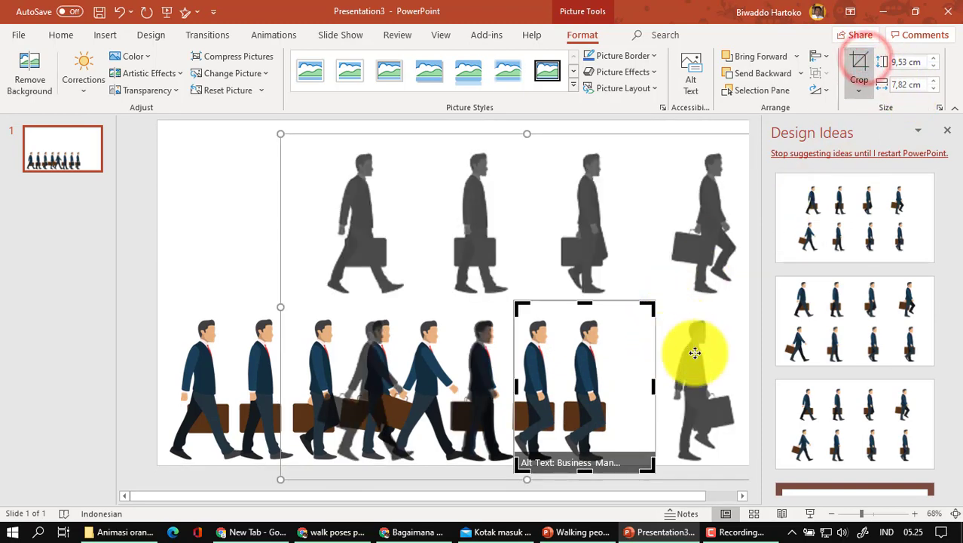
drag(720, 360, 615, 370)
click(722, 314)
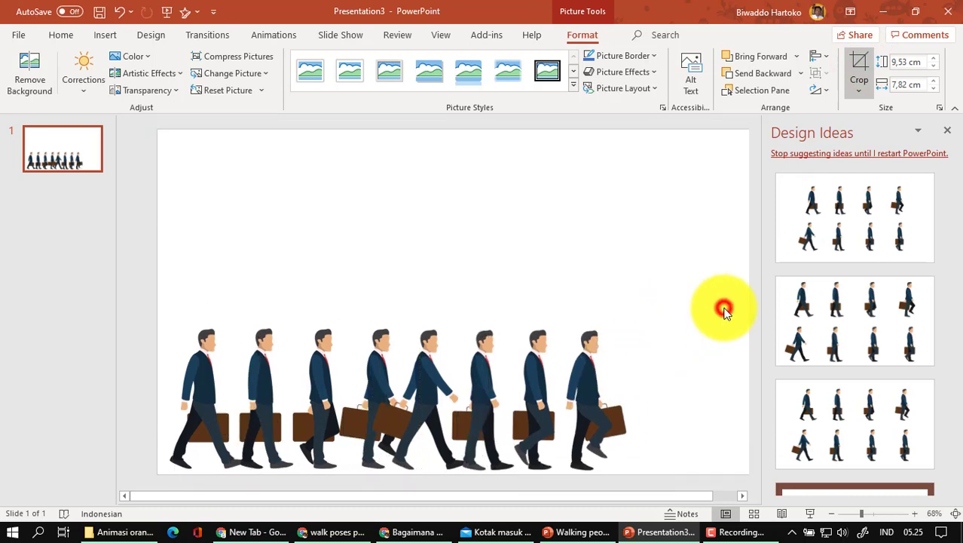
Select the leftmost picture and show the Animation Pane in place of Design Ideas
click(203, 388)
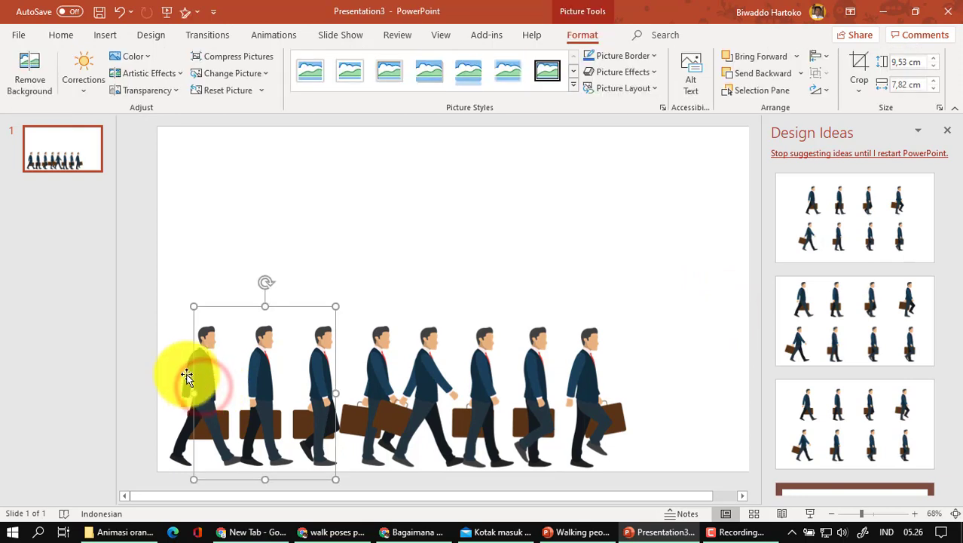
click(181, 373)
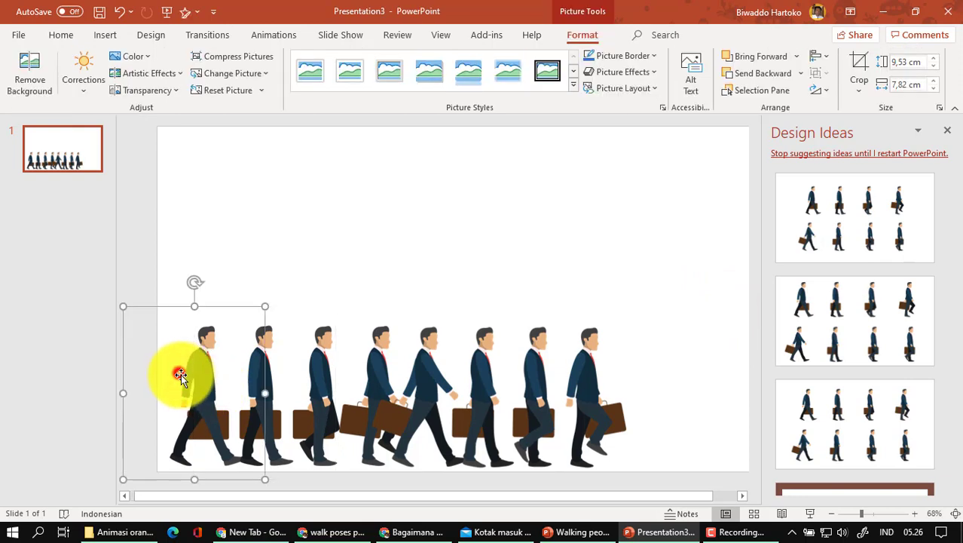
click(279, 36)
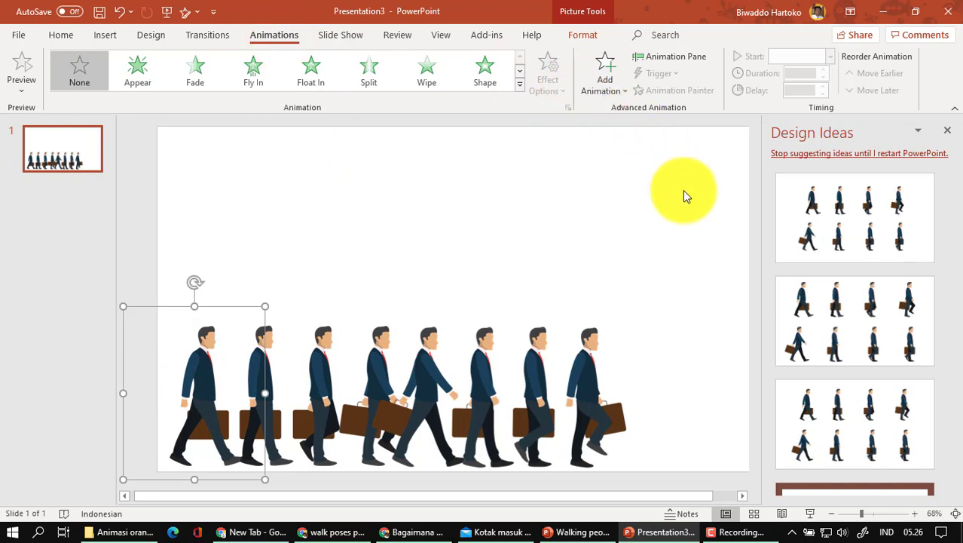
click(948, 133)
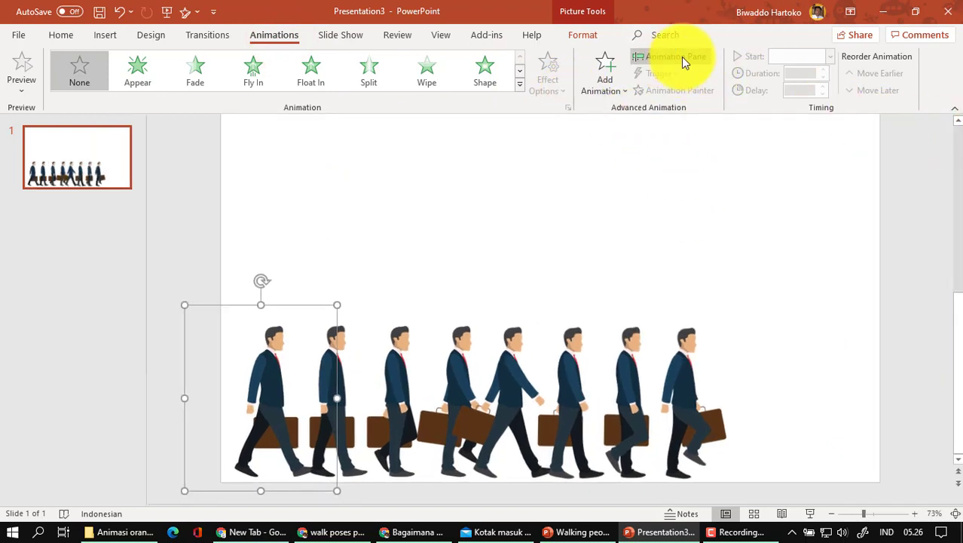
click(681, 57)
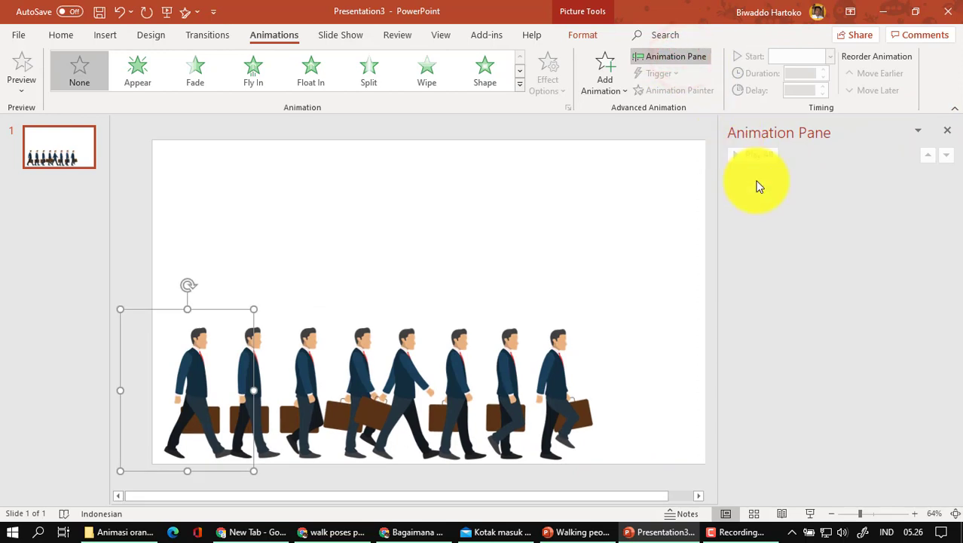
click(602, 66)
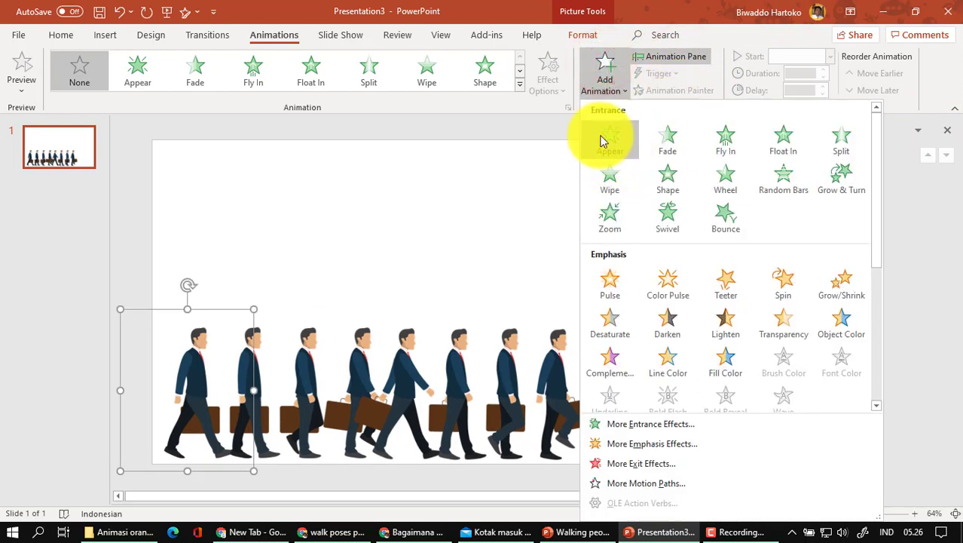
Give the first picture an Appear entrance followed by a Disappear exit
click(613, 140)
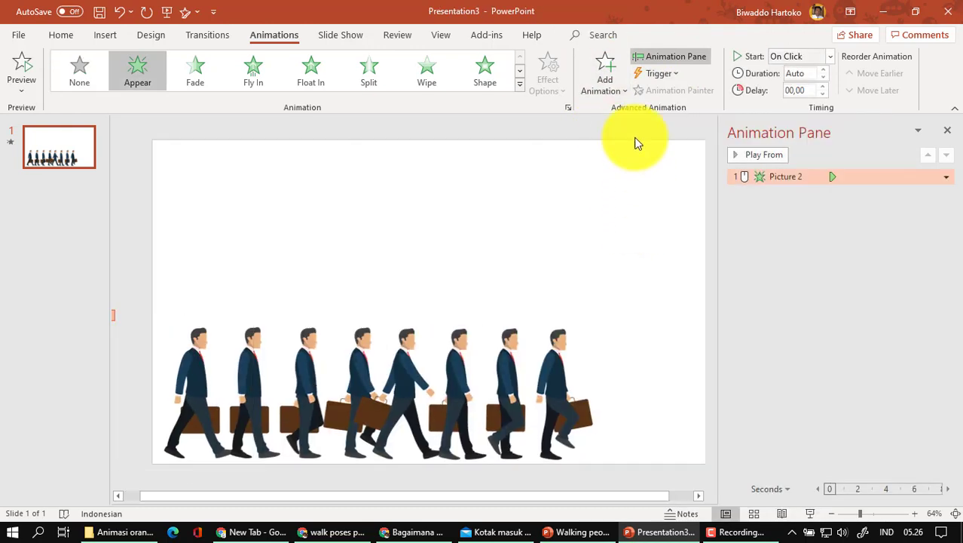
click(603, 71)
scroll(699, 233, down, 3)
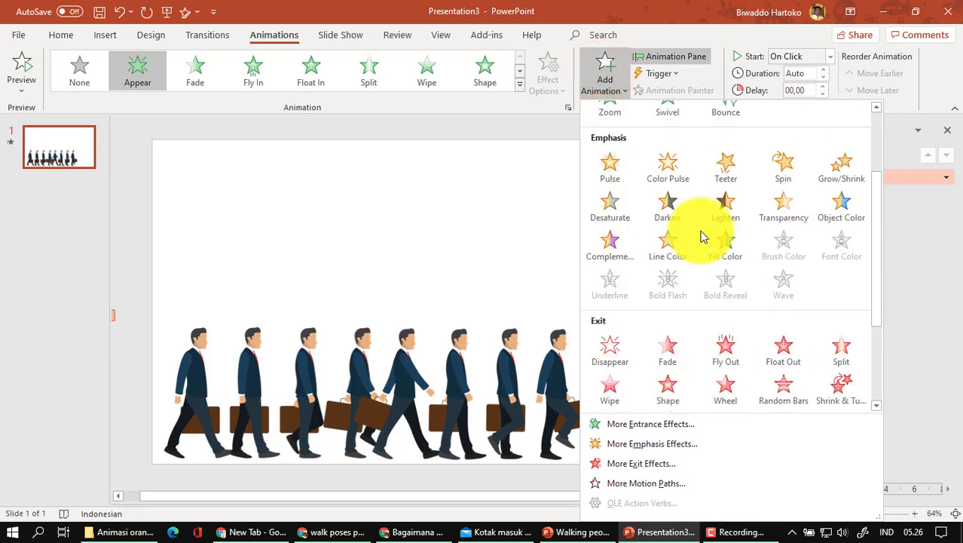
scroll(683, 236, down, 3)
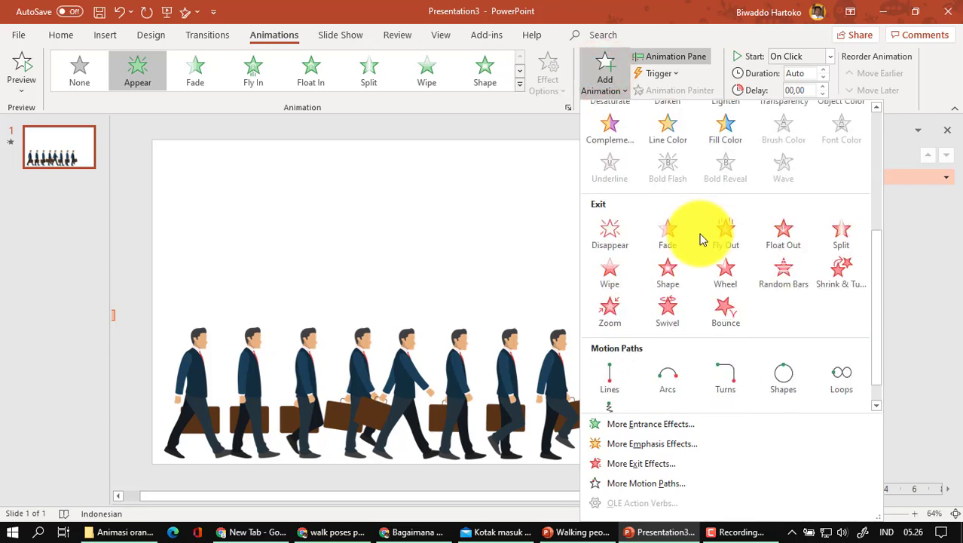
click(613, 238)
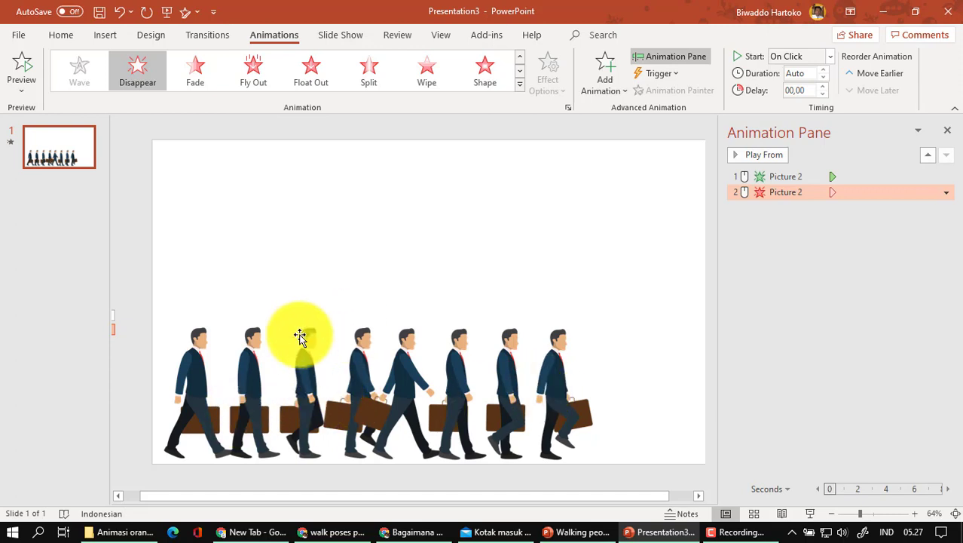
Give the next walking-man frame an Appear entrance followed by a Disappear exit
click(260, 362)
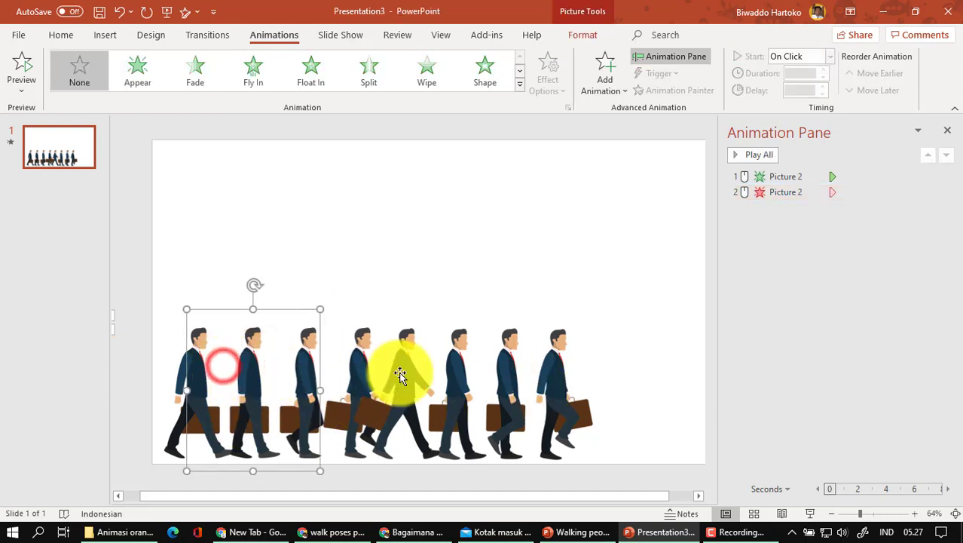
click(602, 63)
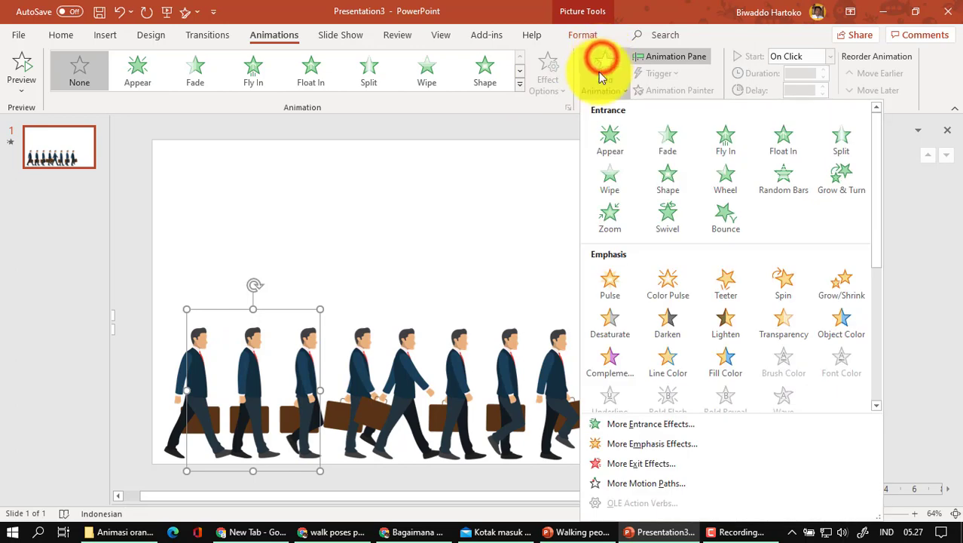
click(601, 140)
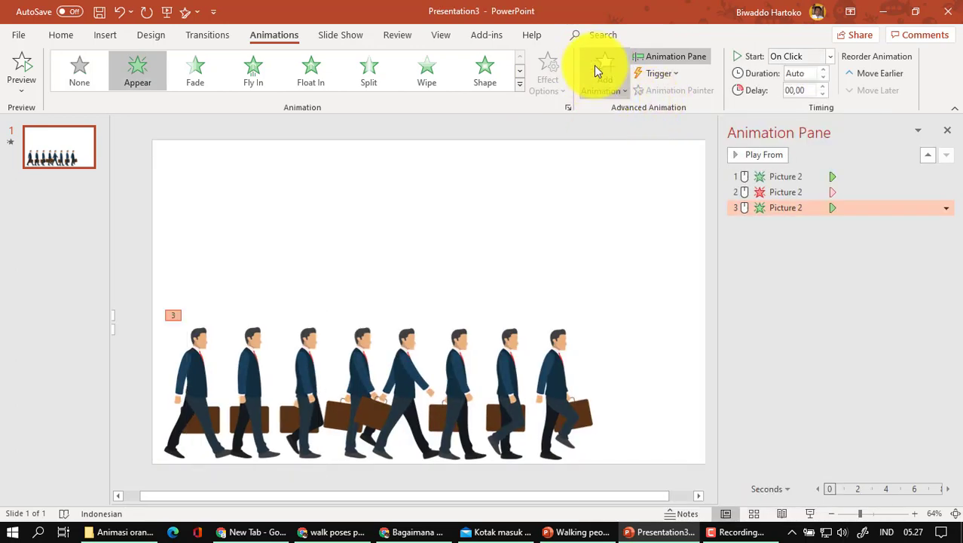
click(594, 70)
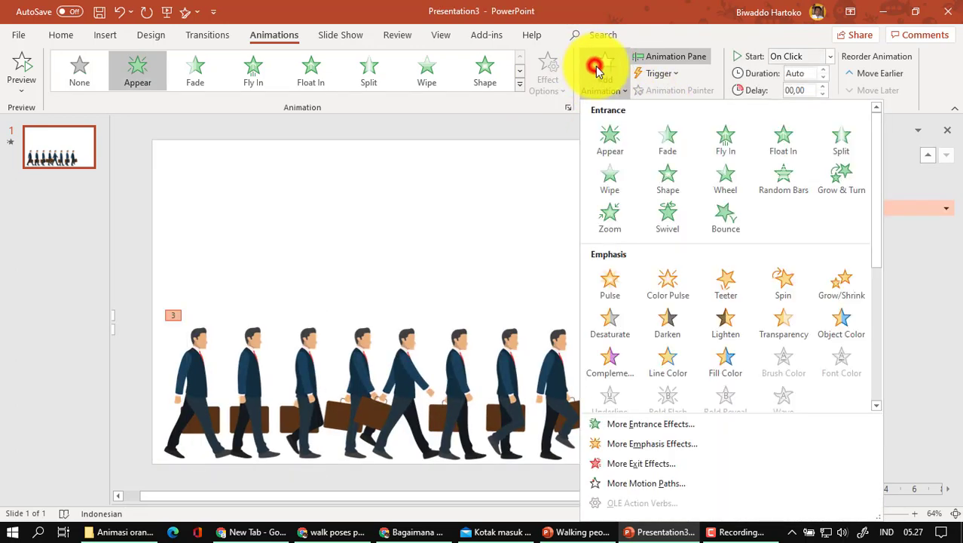
scroll(642, 215, down, 3)
click(612, 211)
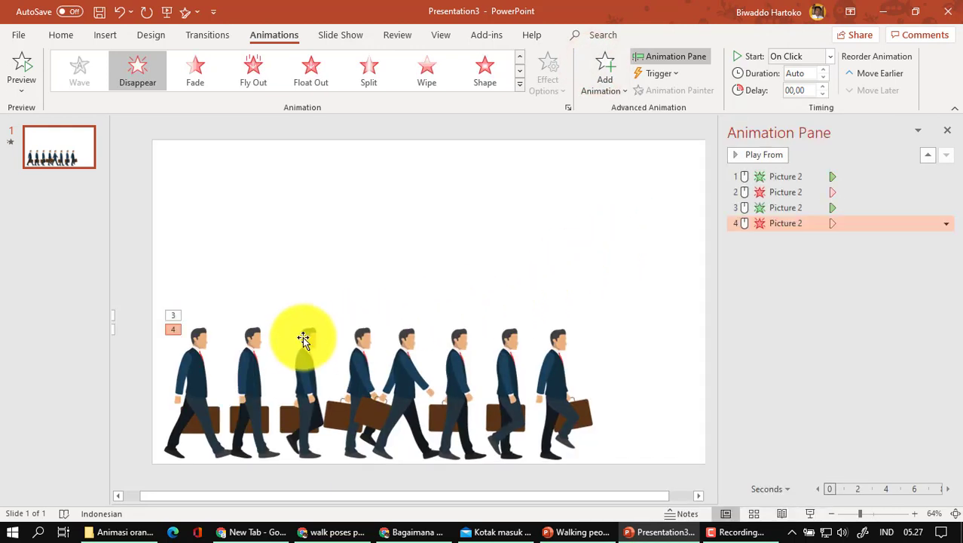
Add an Appear and Disappear pair to the following walking-man frame
click(276, 351)
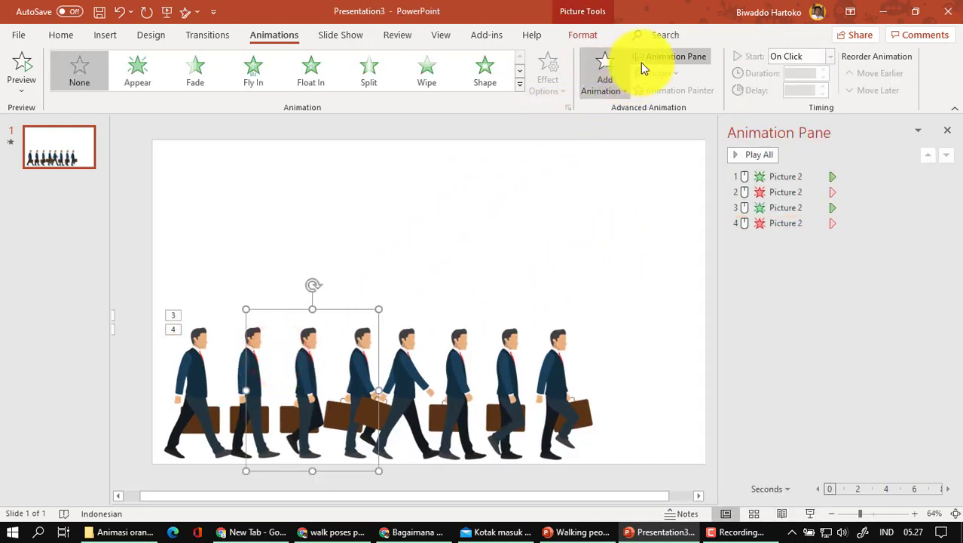
click(607, 68)
click(610, 146)
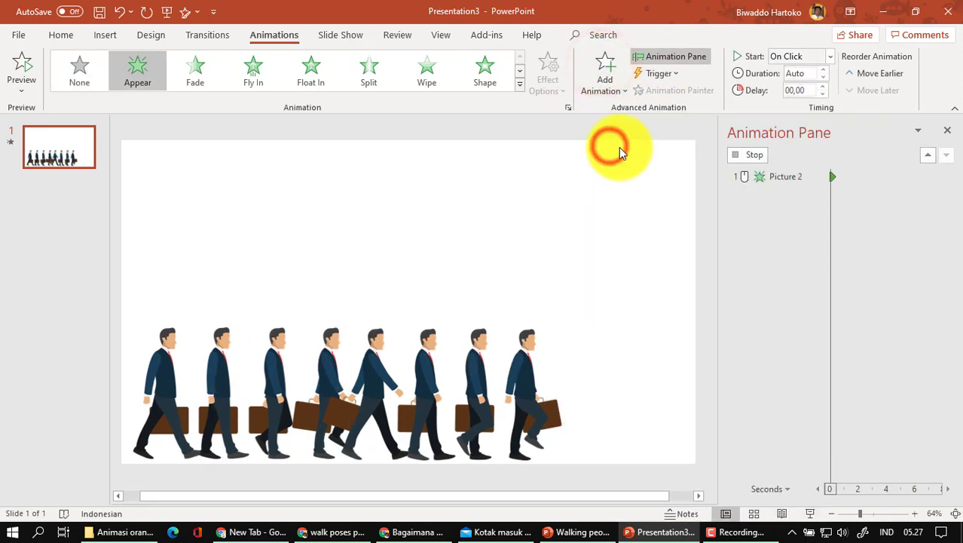
click(607, 60)
scroll(607, 301, down, 3)
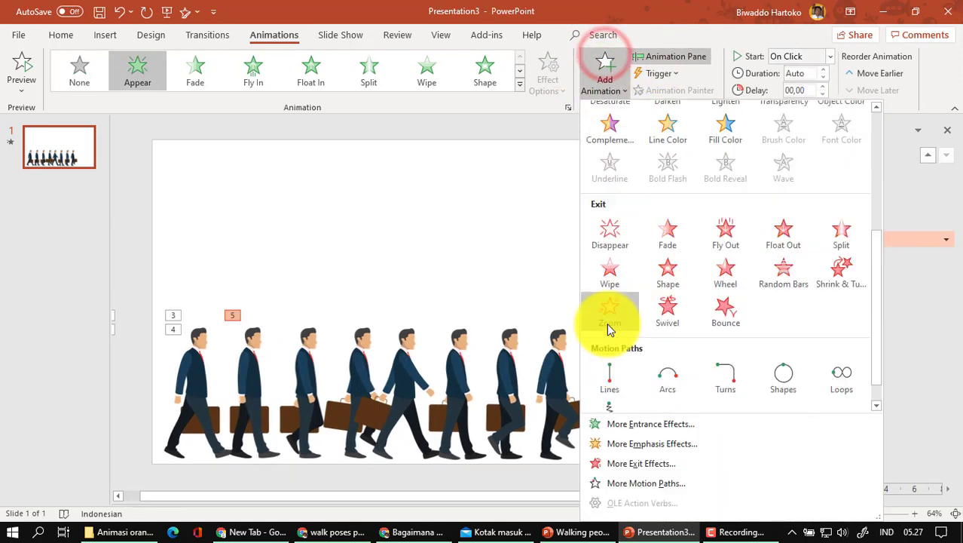
click(610, 247)
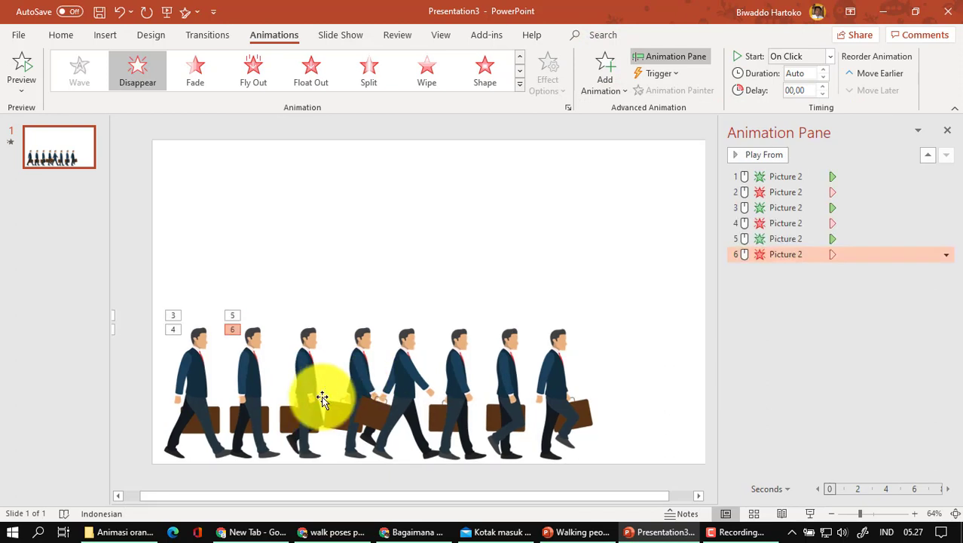
Add an Appear/Disappear pair to another picture, then undo both as misplaced
click(298, 379)
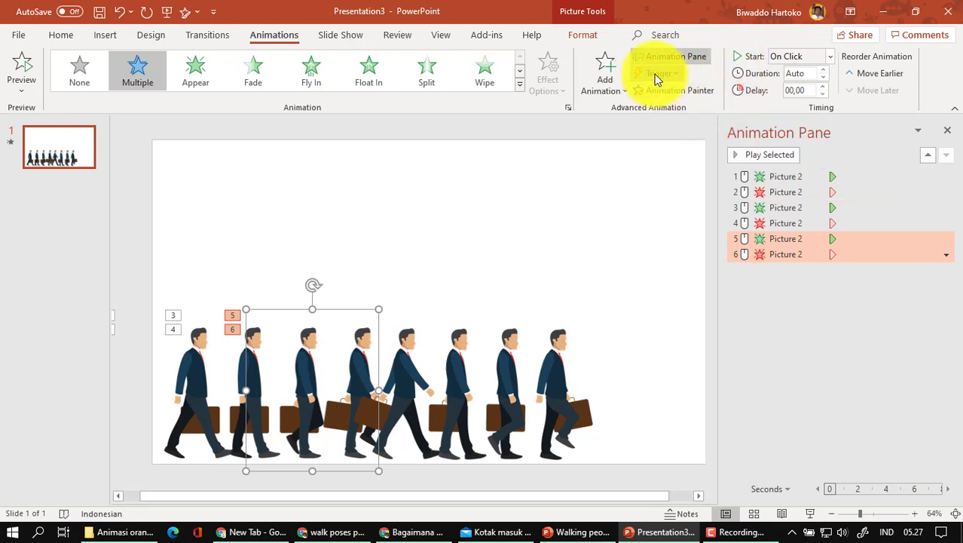
click(610, 71)
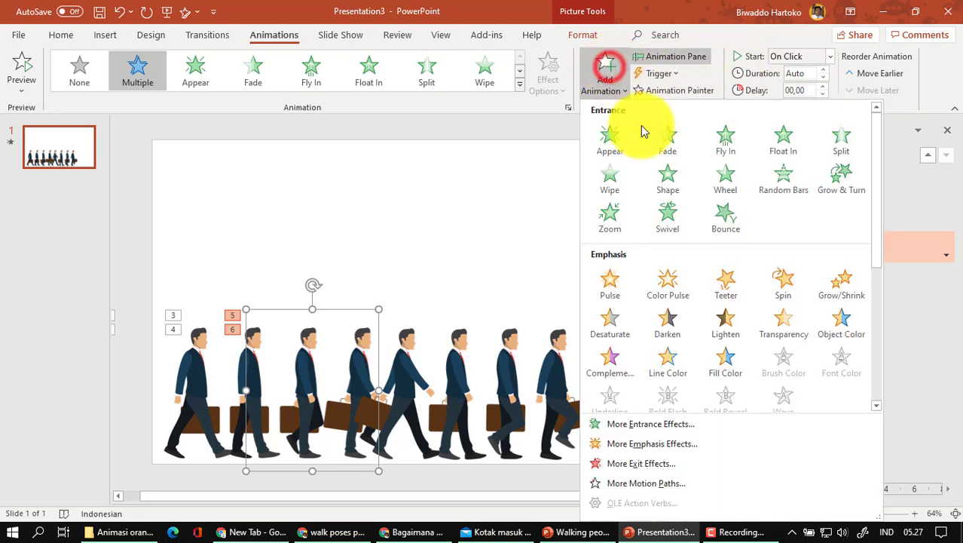
click(609, 132)
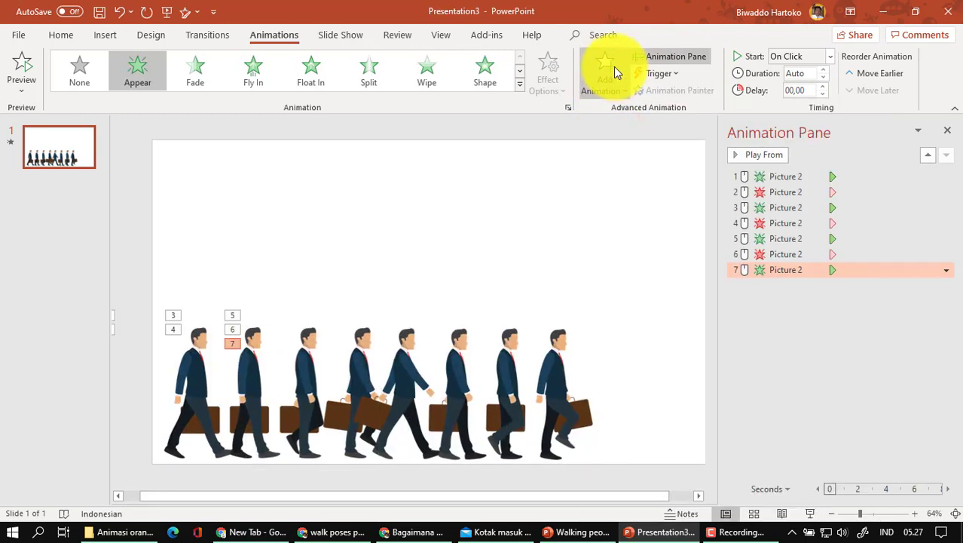
click(608, 70)
scroll(613, 303, down, 3)
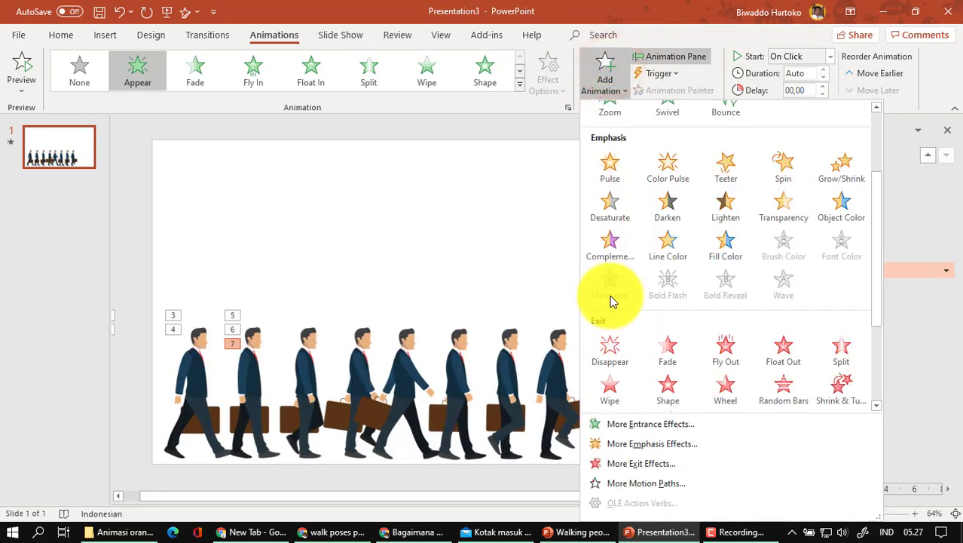
click(611, 345)
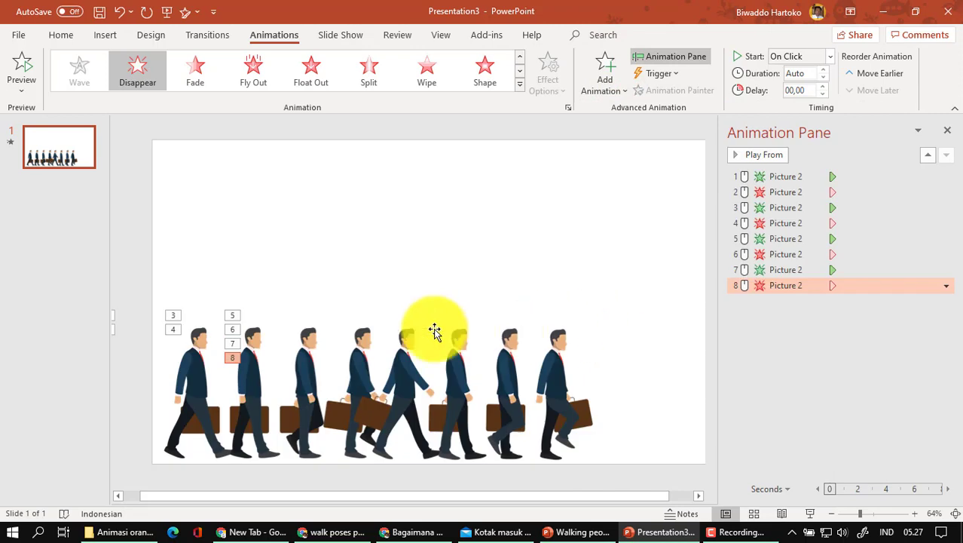
click(337, 372)
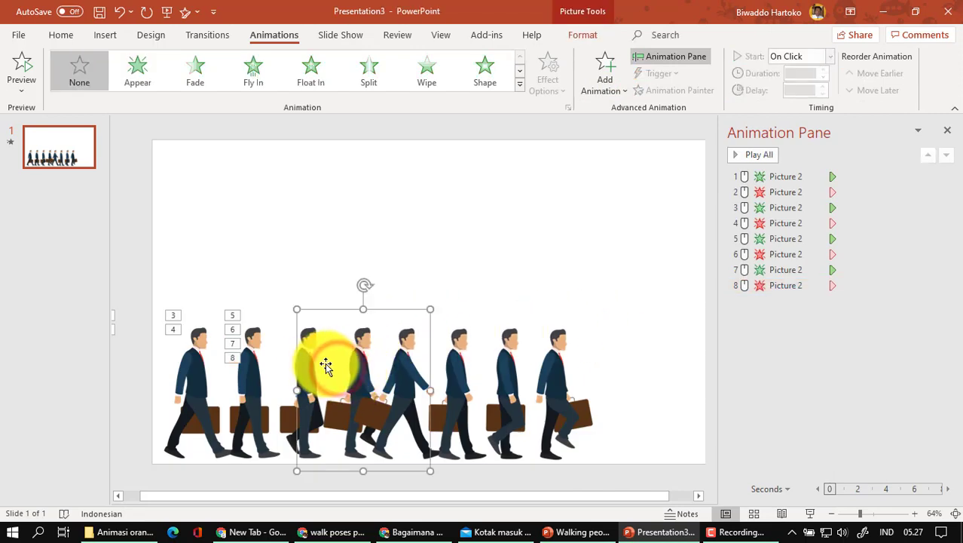
click(304, 236)
click(119, 11)
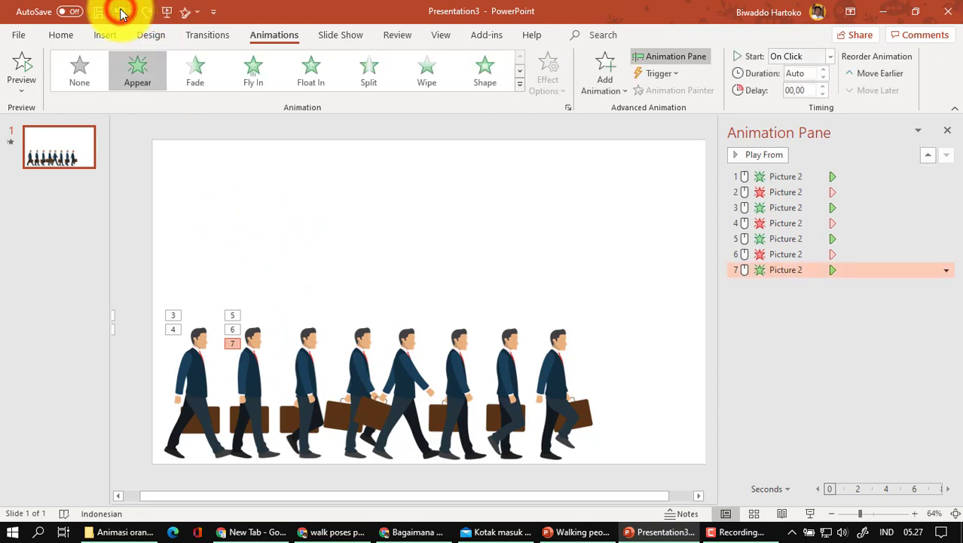
click(119, 11)
Select the unanimated third frame and give it Appear then Disappear
click(308, 381)
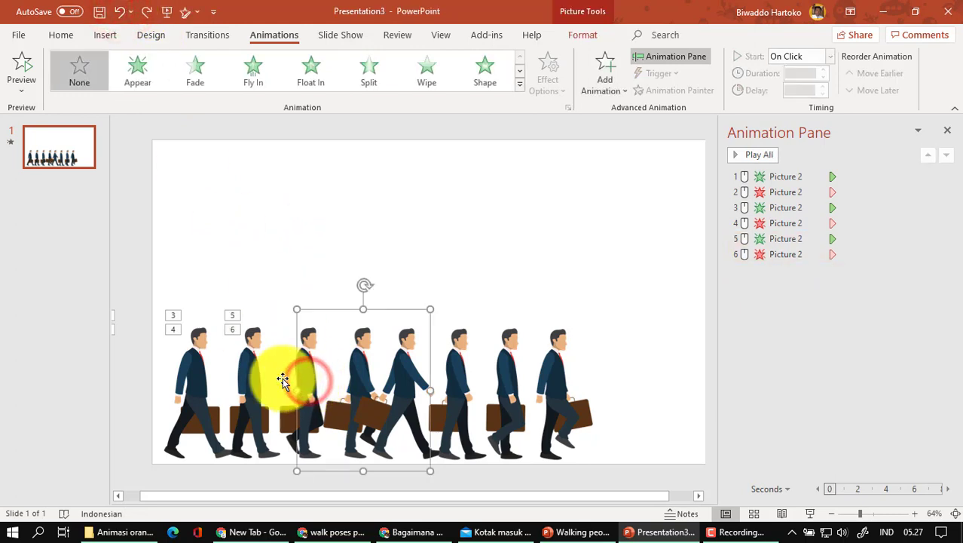
click(283, 379)
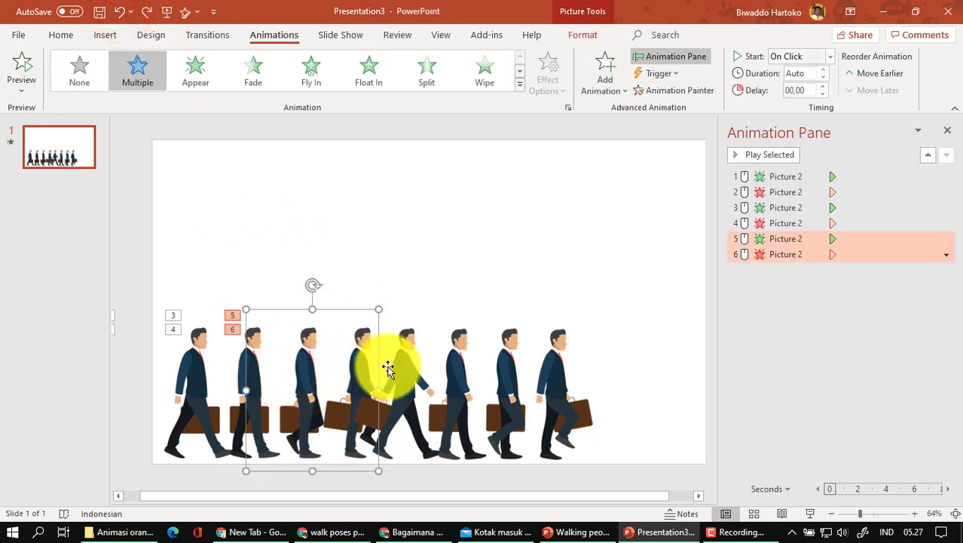
click(388, 368)
click(333, 367)
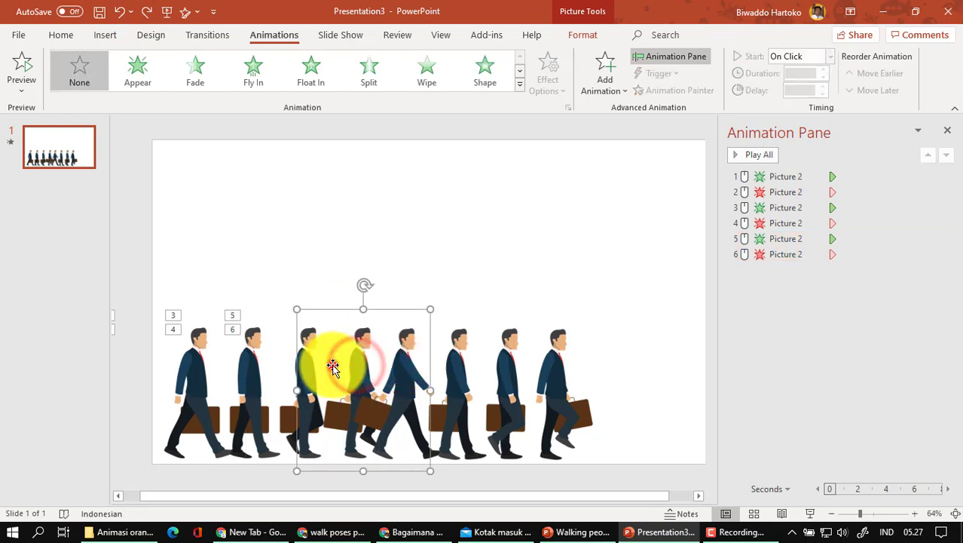
click(333, 366)
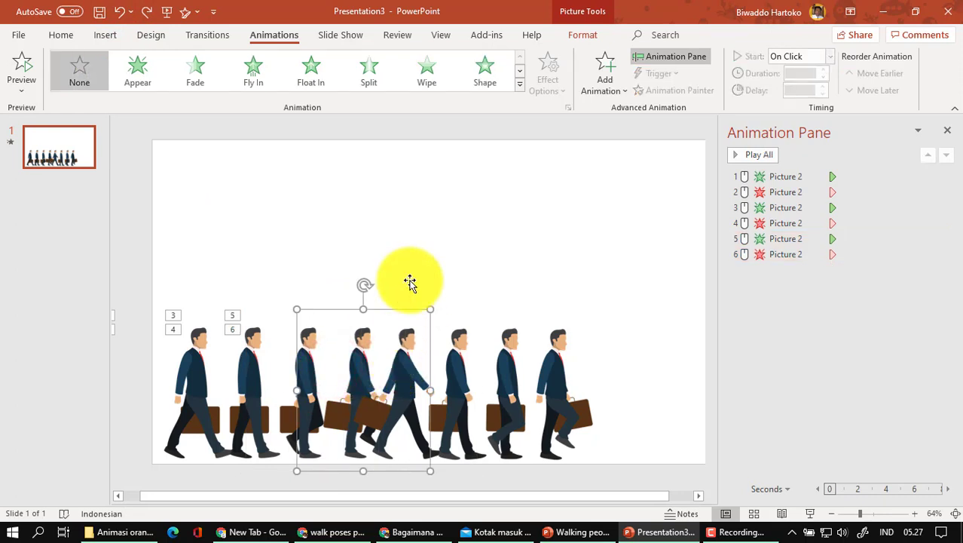
click(599, 70)
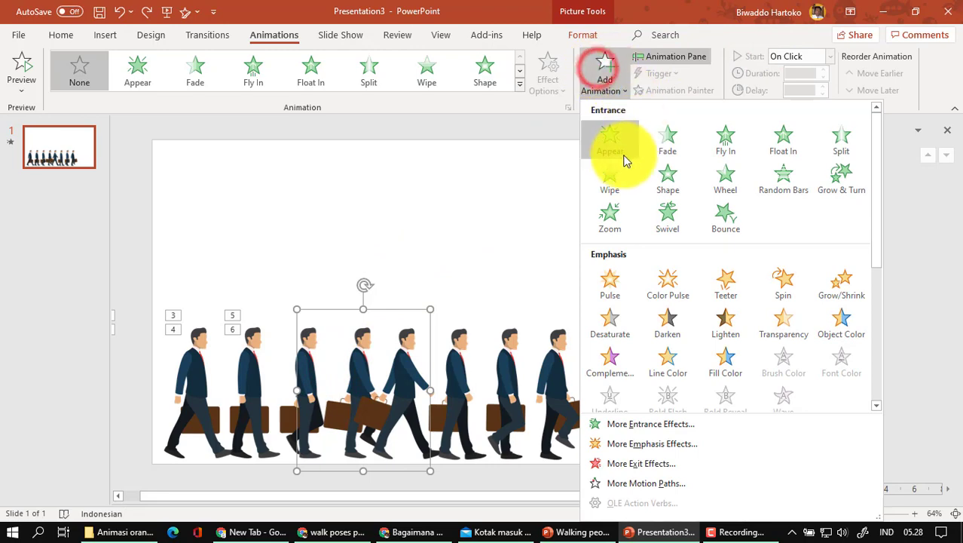
click(610, 137)
click(611, 73)
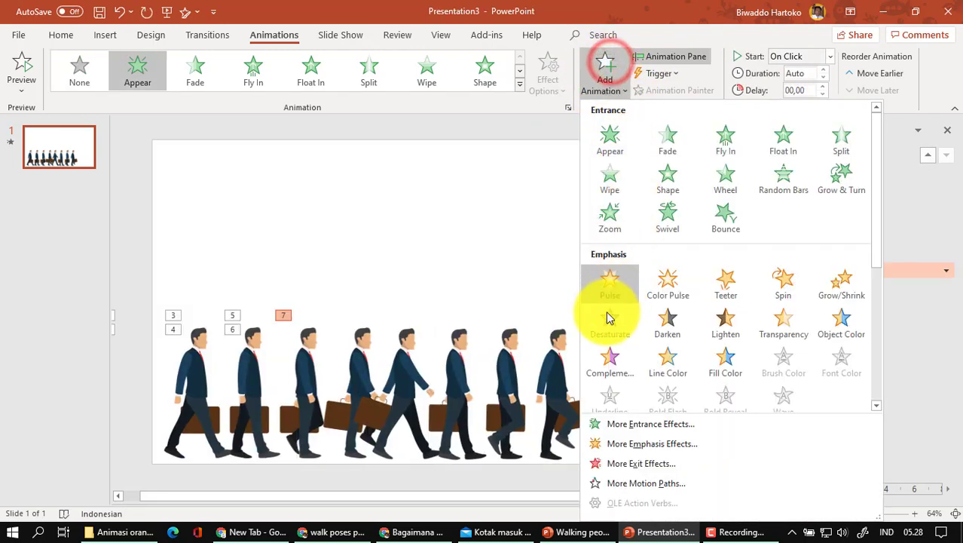
scroll(610, 301, down, 3)
click(610, 359)
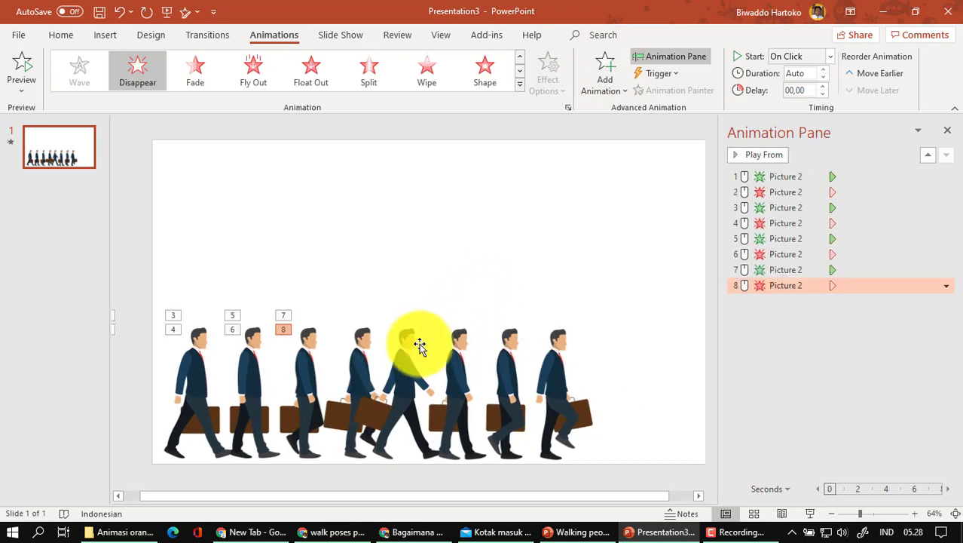
Give the next frame Appear and Disappear, creating effects 9 and 10
click(397, 355)
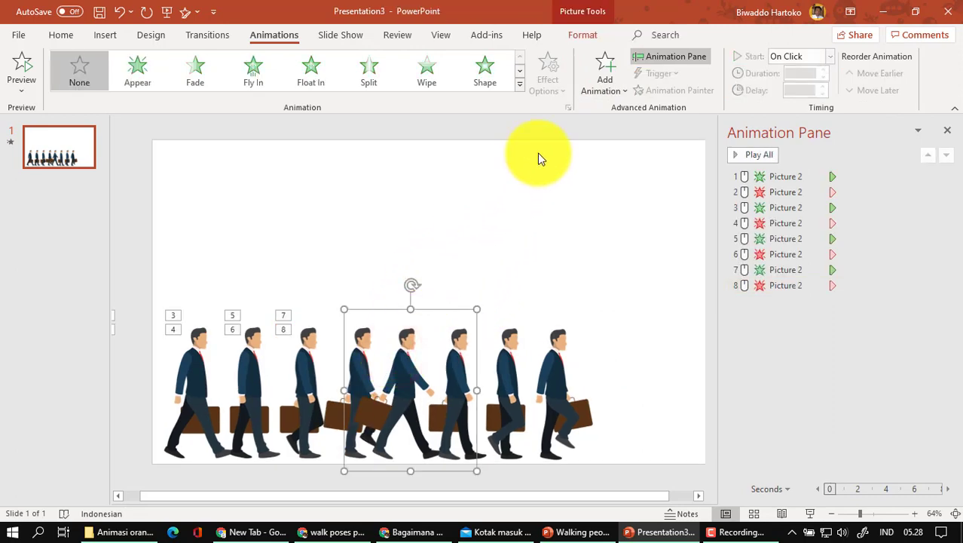
click(603, 65)
click(623, 145)
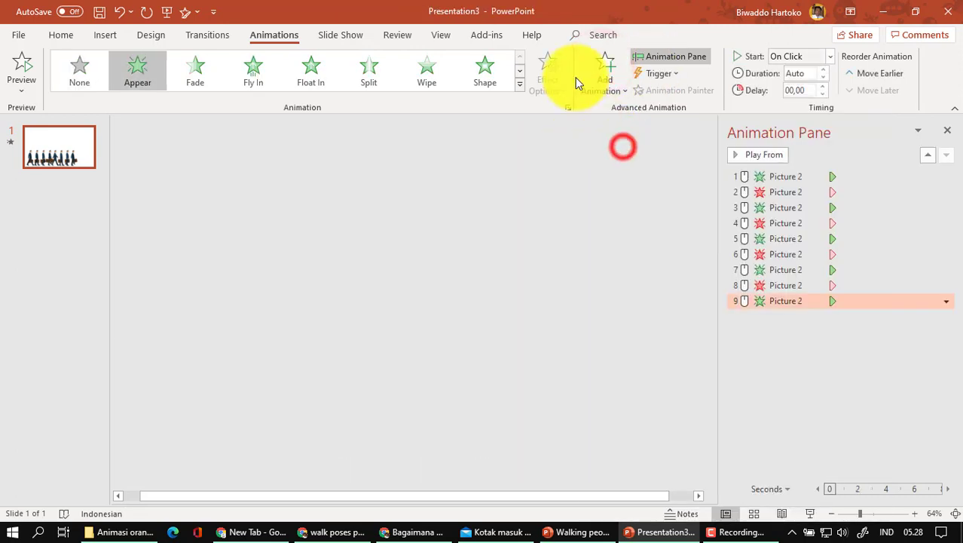
click(603, 69)
scroll(646, 274, down, 3)
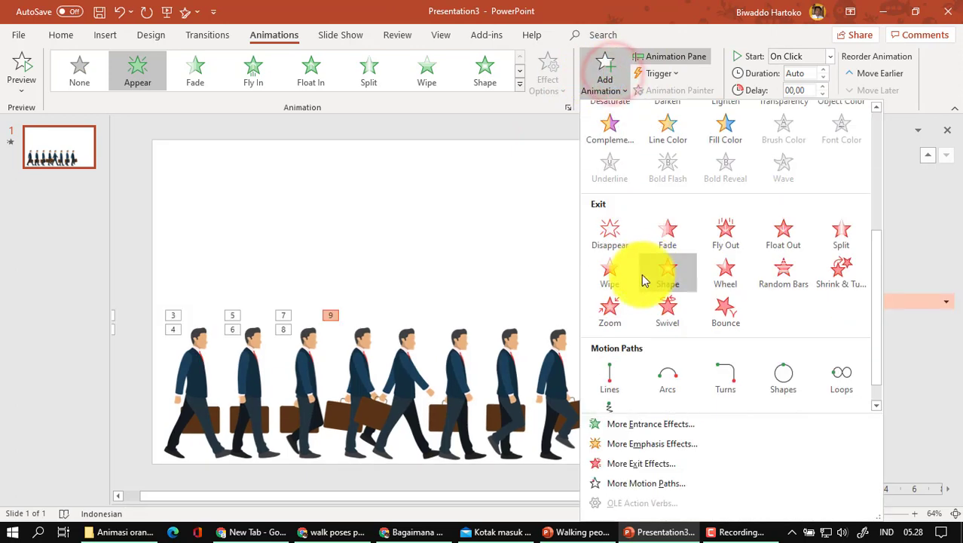
click(612, 243)
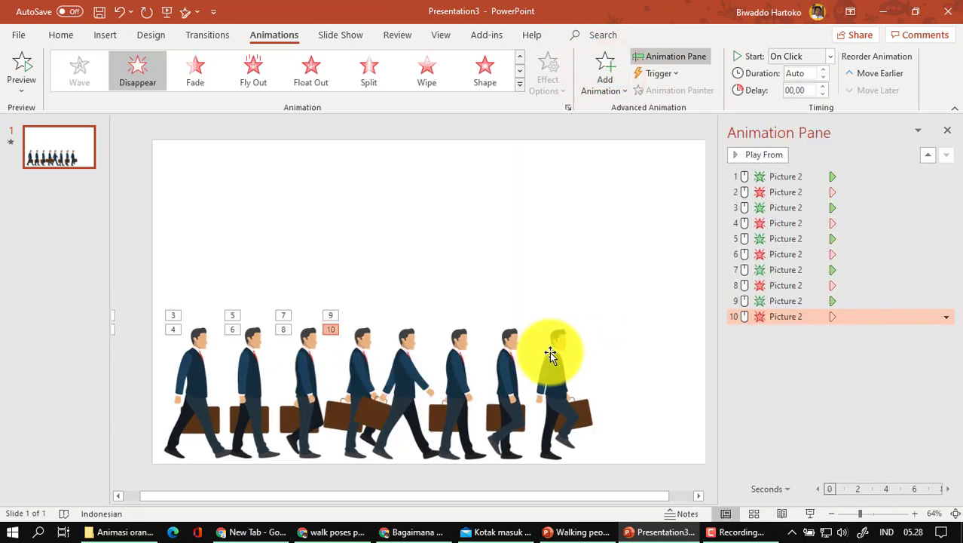
Give the next walking figure an Appear entrance and a Disappear exit
click(444, 362)
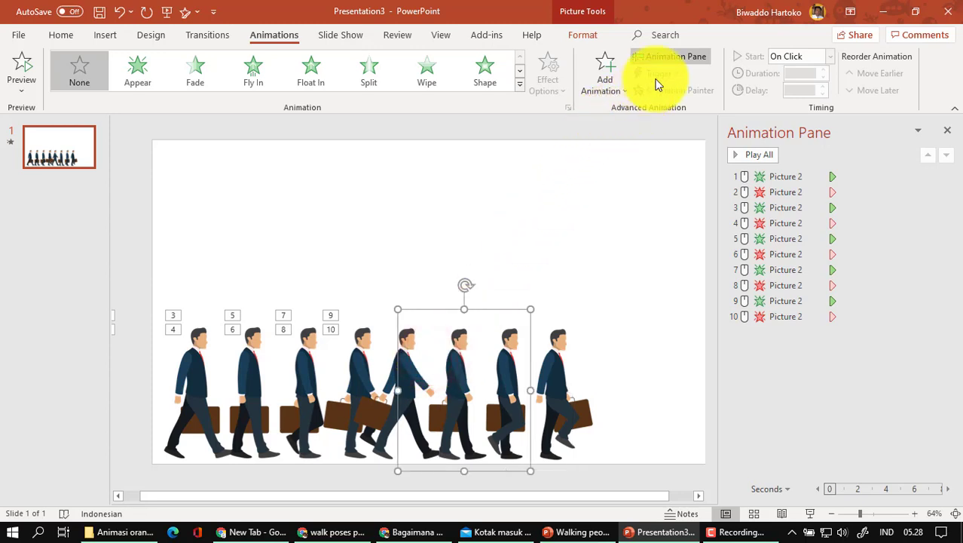
click(608, 66)
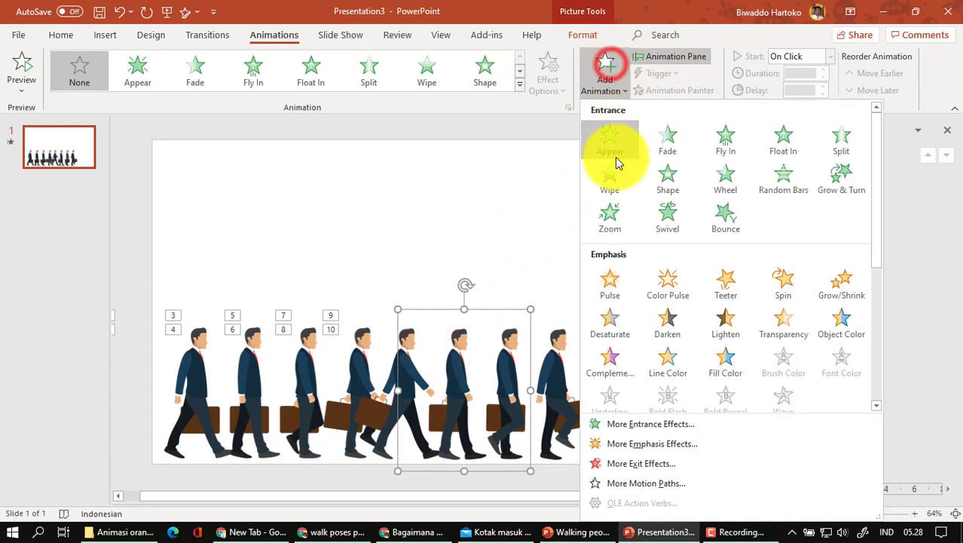
click(616, 150)
click(595, 79)
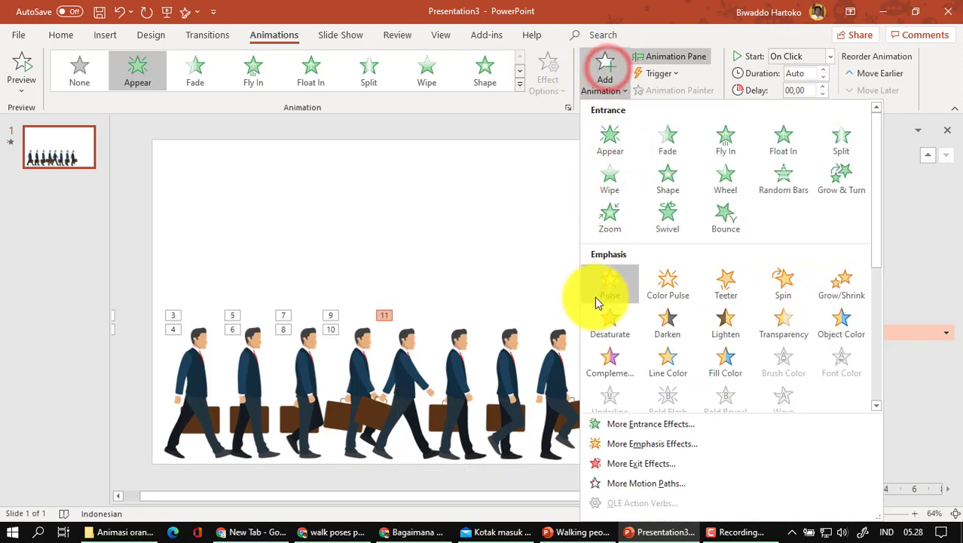
scroll(599, 298, down, 3)
scroll(603, 299, down, 3)
click(609, 234)
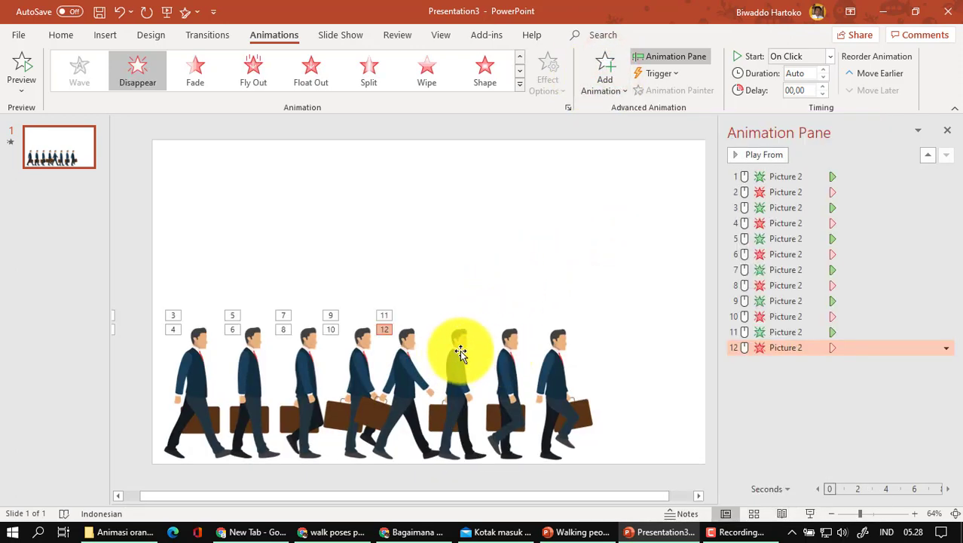
Add an Appear and Disappear pair to the following unanimated figure
click(490, 351)
click(468, 345)
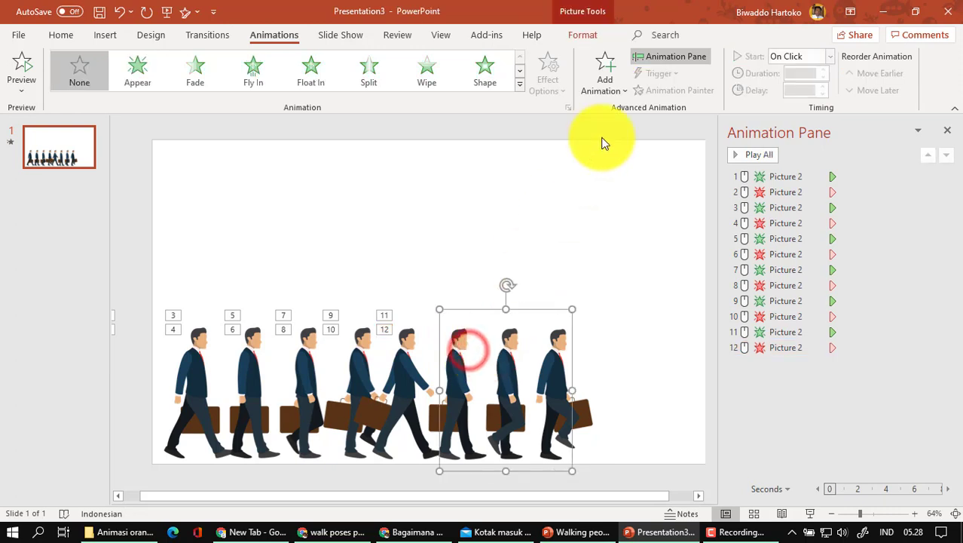
click(603, 67)
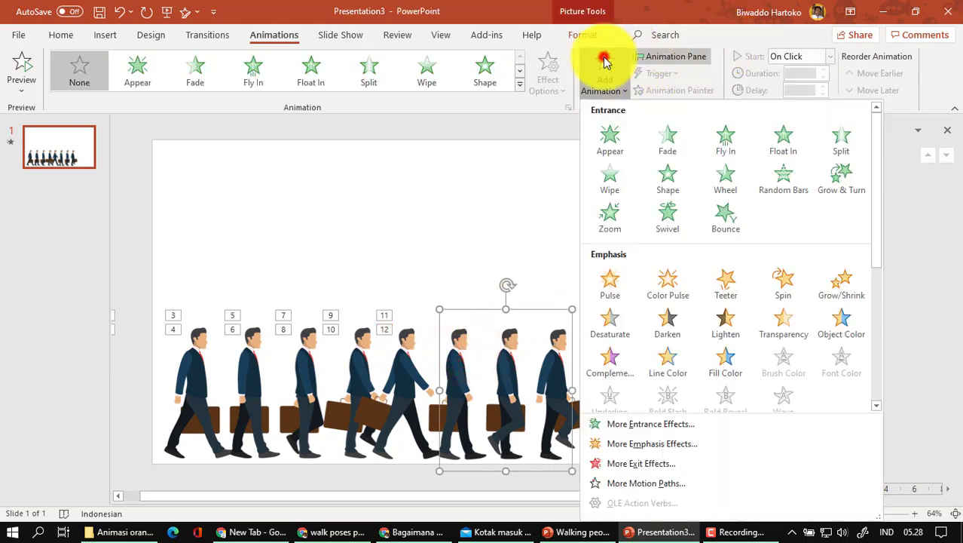
click(618, 157)
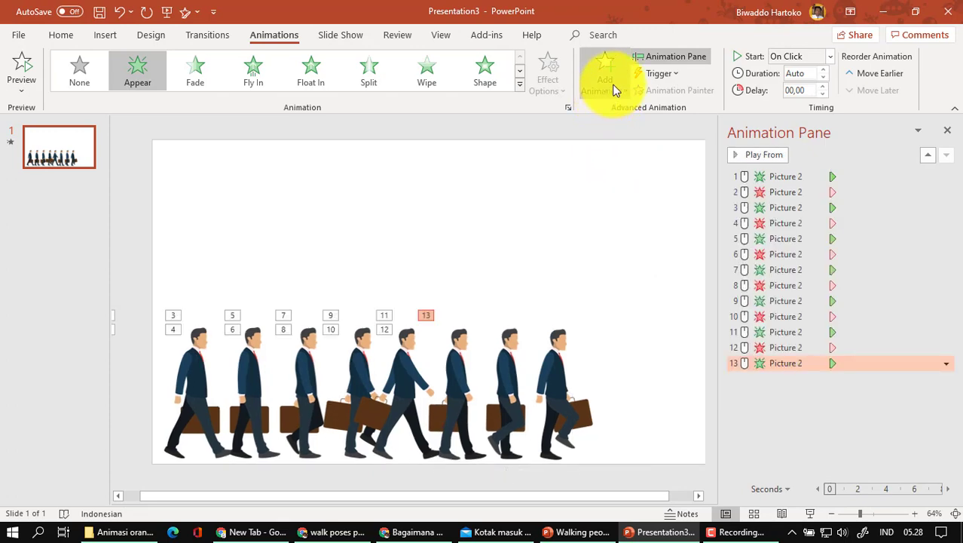
click(604, 83)
scroll(673, 334, down, 3)
click(618, 346)
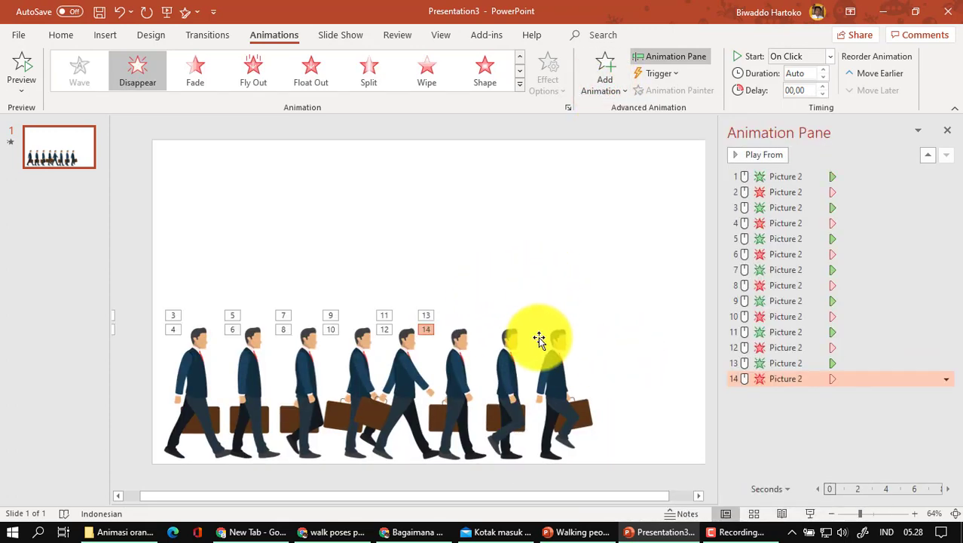
Give the rightmost figure Appear and Disappear, making effects 15 and 16
click(543, 348)
click(606, 79)
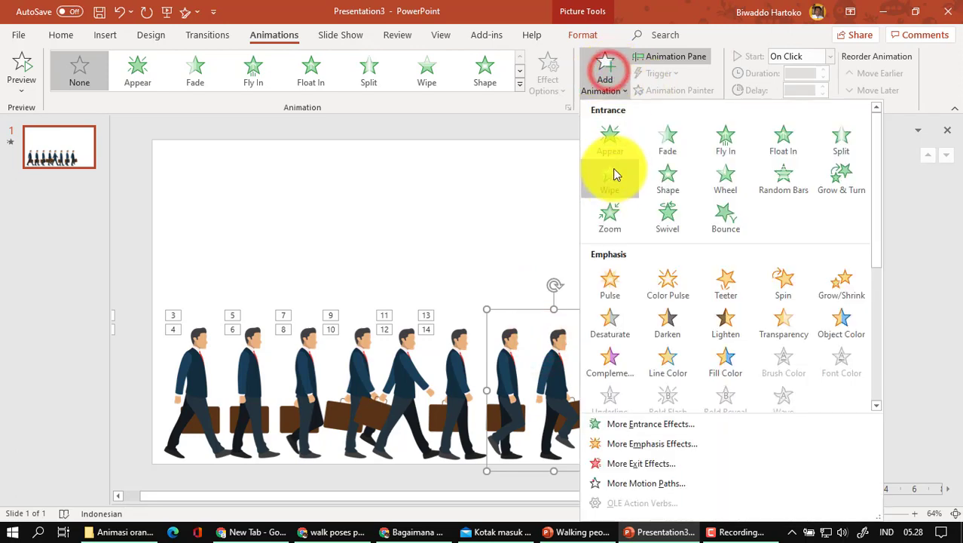
click(616, 142)
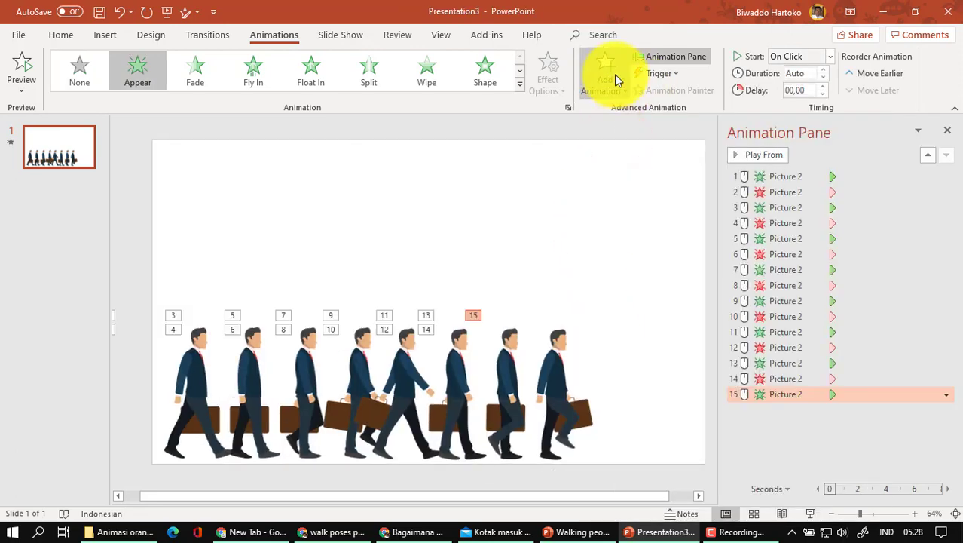
click(615, 76)
scroll(608, 335, down, 5)
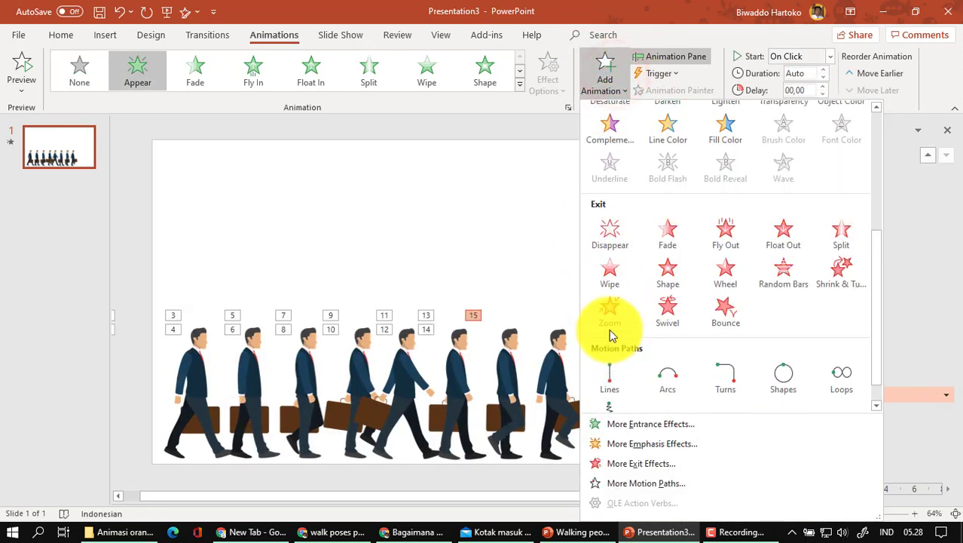
click(609, 242)
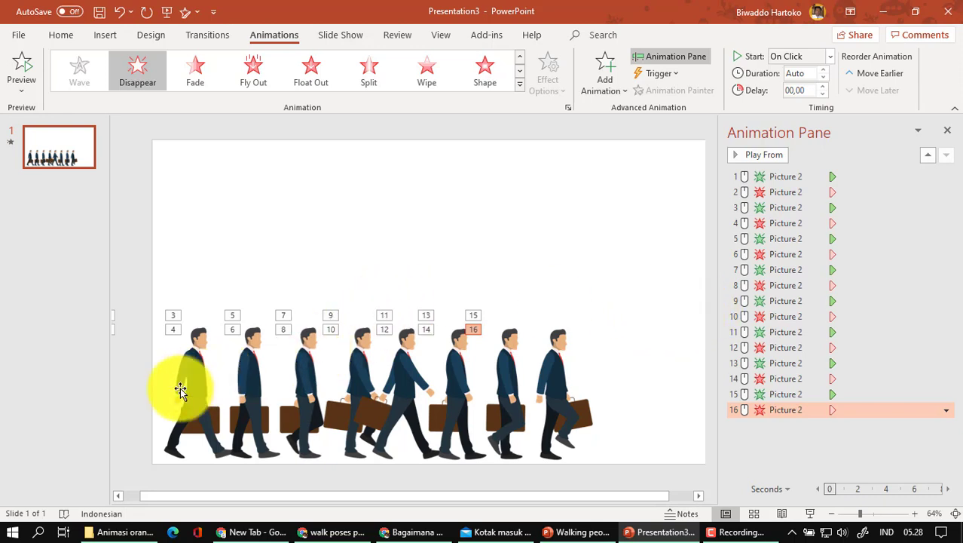
Drag the figure with animations 3–4 onto the first frame
click(242, 372)
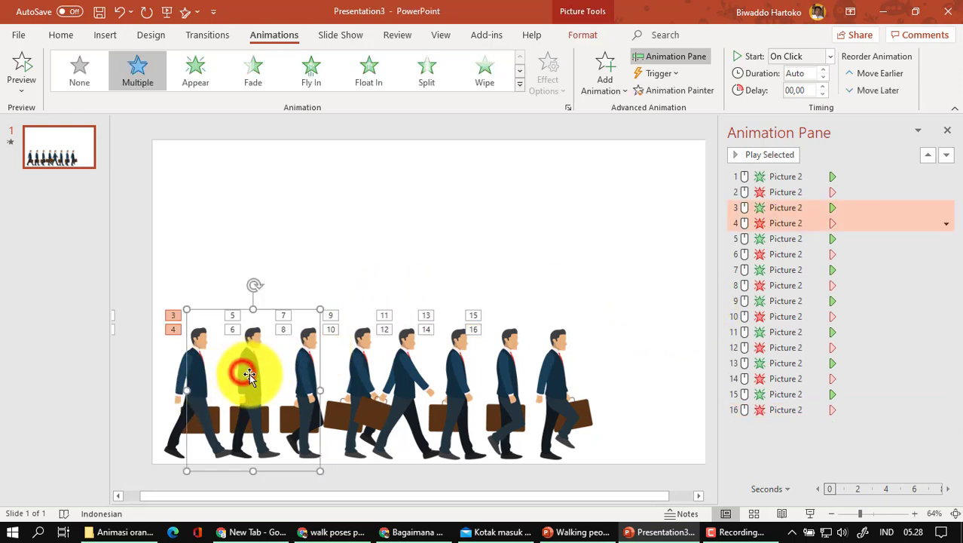
drag(243, 372, 230, 377)
click(230, 366)
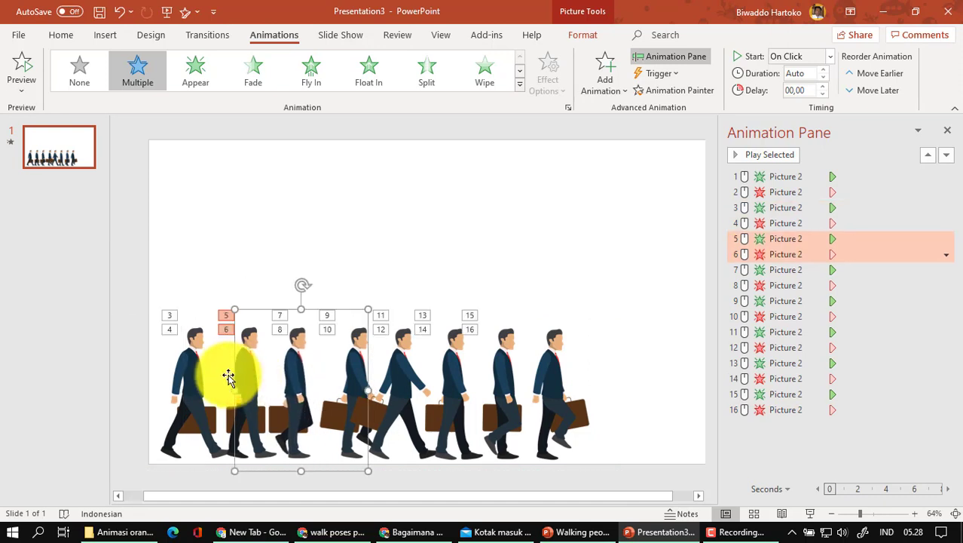
click(235, 369)
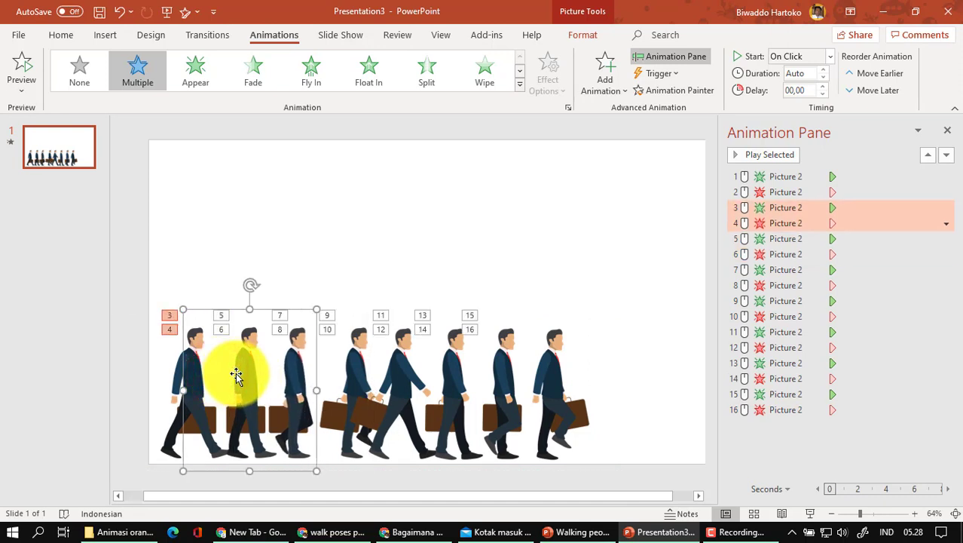
drag(235, 374, 196, 375)
click(229, 374)
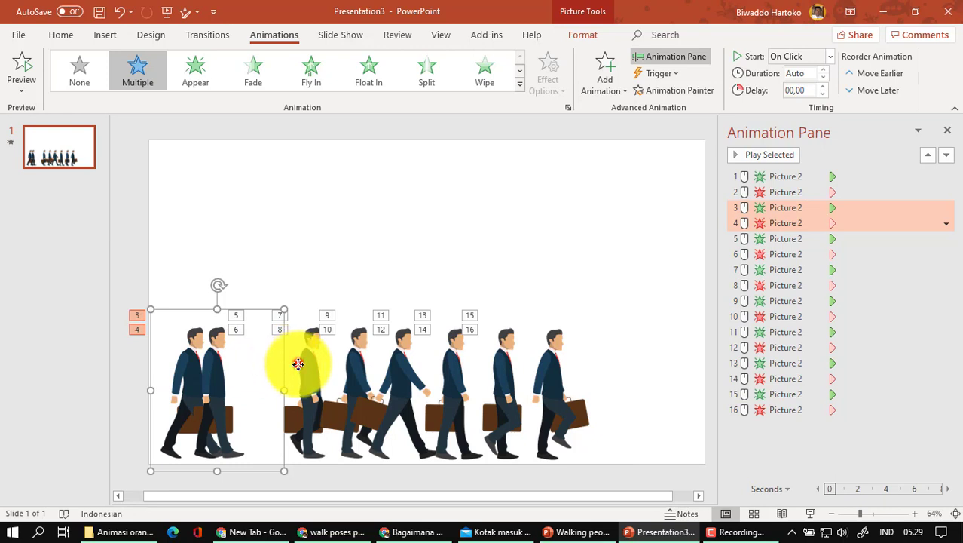
Stack the figures with animations 5–6, 7–8 and 9–10 onto the left group
click(299, 364)
click(281, 368)
drag(274, 368, 206, 369)
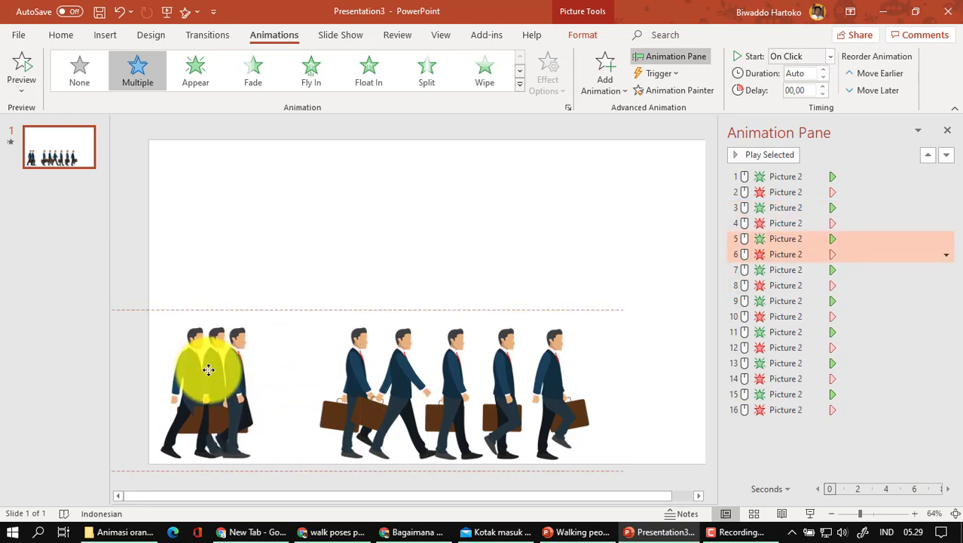
click(331, 351)
drag(332, 363, 240, 360)
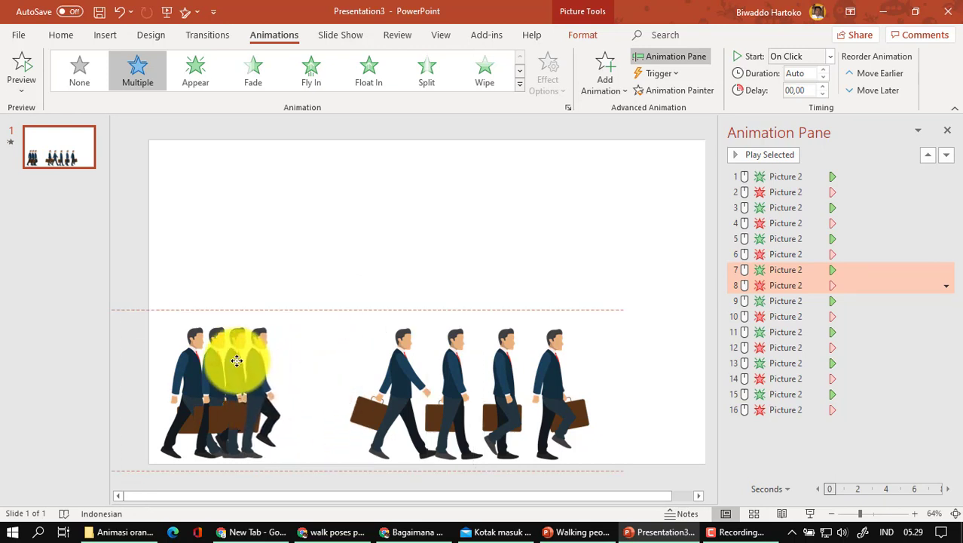
mouse_move(389, 363)
mouse_down()
mouse_move(377, 377)
mouse_move(268, 379)
mouse_up()
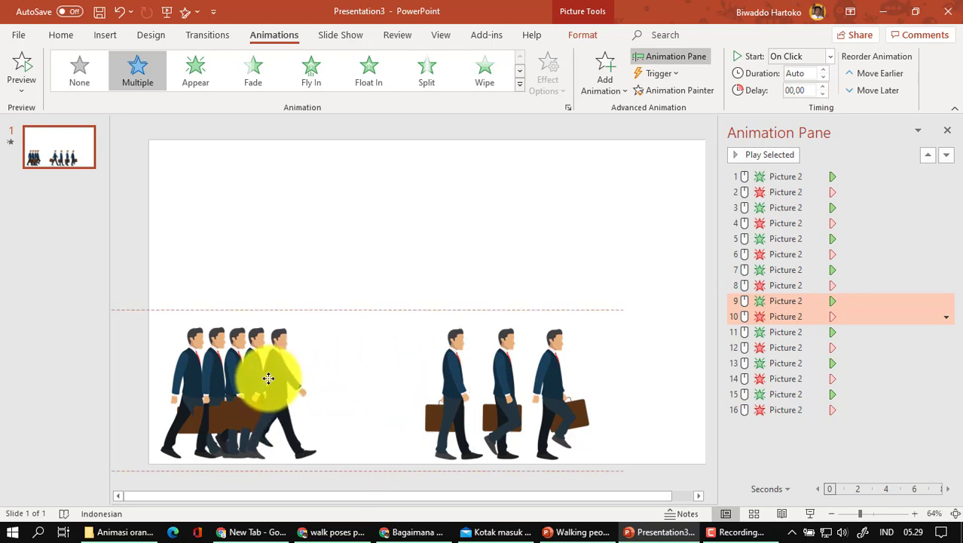
Shift the 13–14 figure left and move the 11–12 figure to the group's end
click(440, 382)
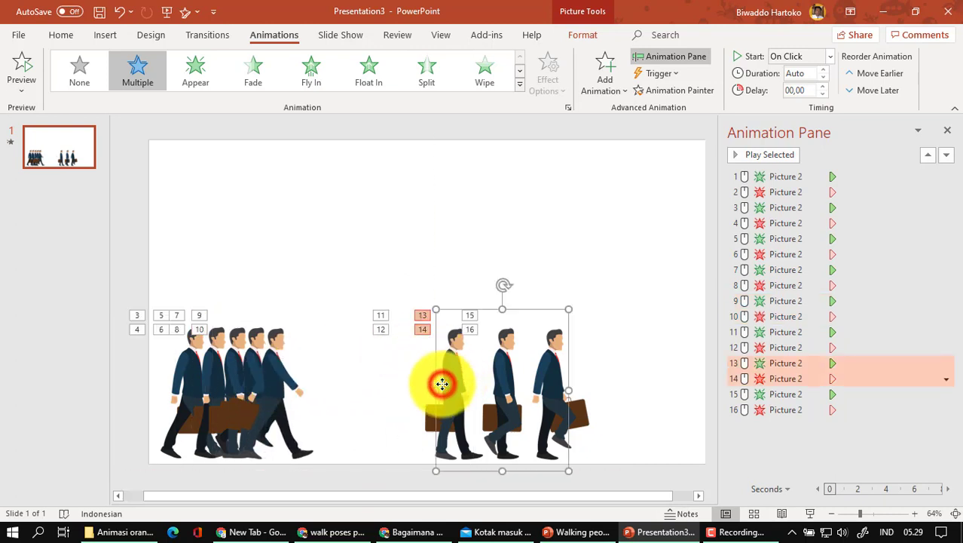
mouse_move(416, 391)
mouse_down()
mouse_move(423, 382)
mouse_move(390, 392)
mouse_up()
click(400, 389)
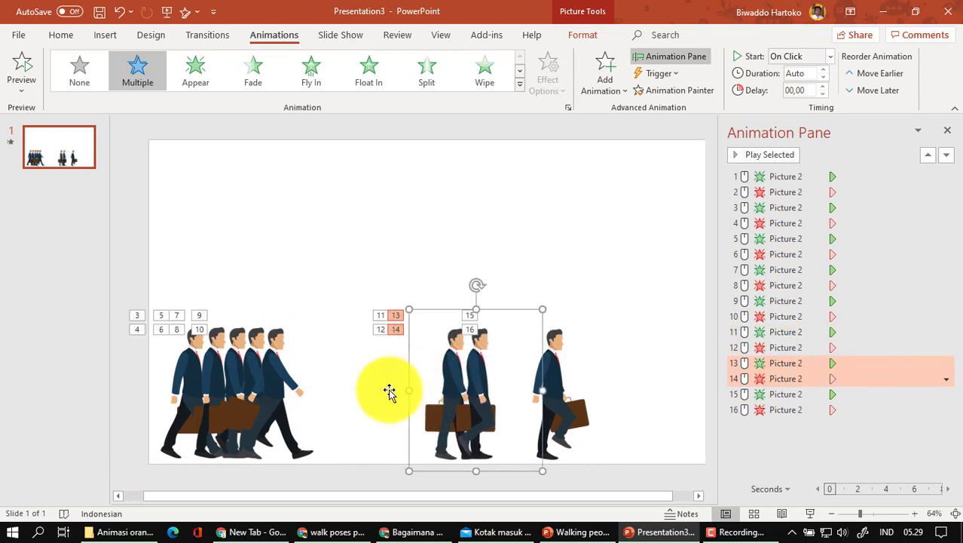
click(381, 392)
click(391, 389)
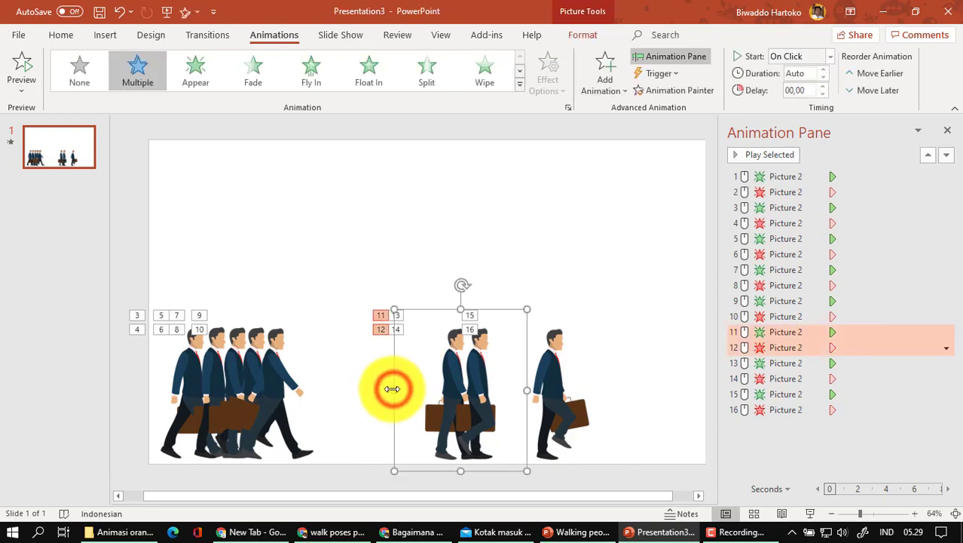
drag(406, 387, 249, 387)
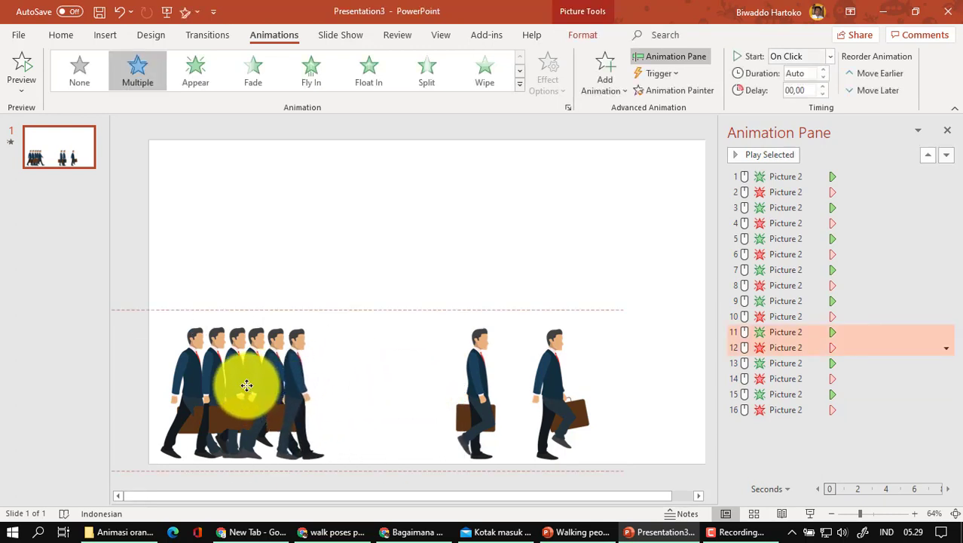
Pile the 13–14 figure and the last figure onto the group, evening the spacing
drag(448, 385, 286, 384)
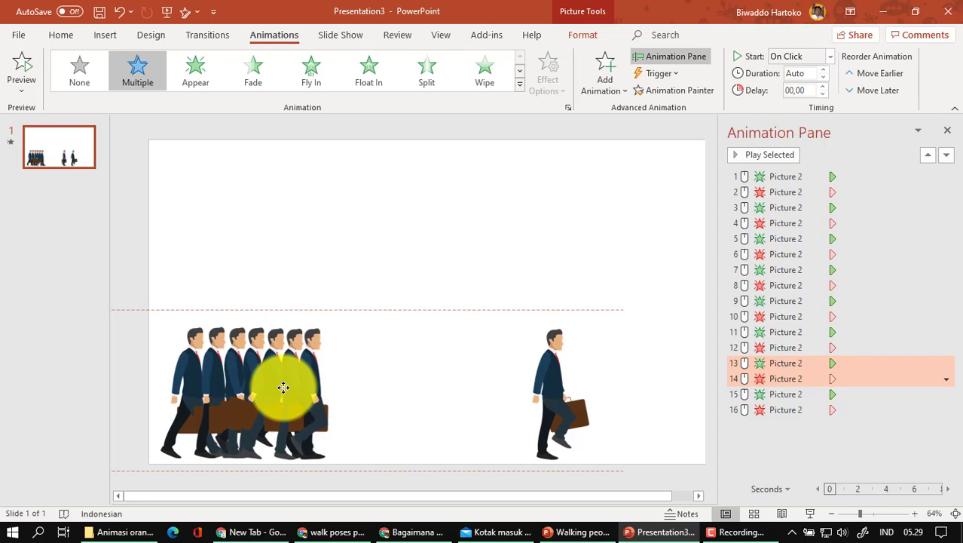
drag(284, 387, 286, 387)
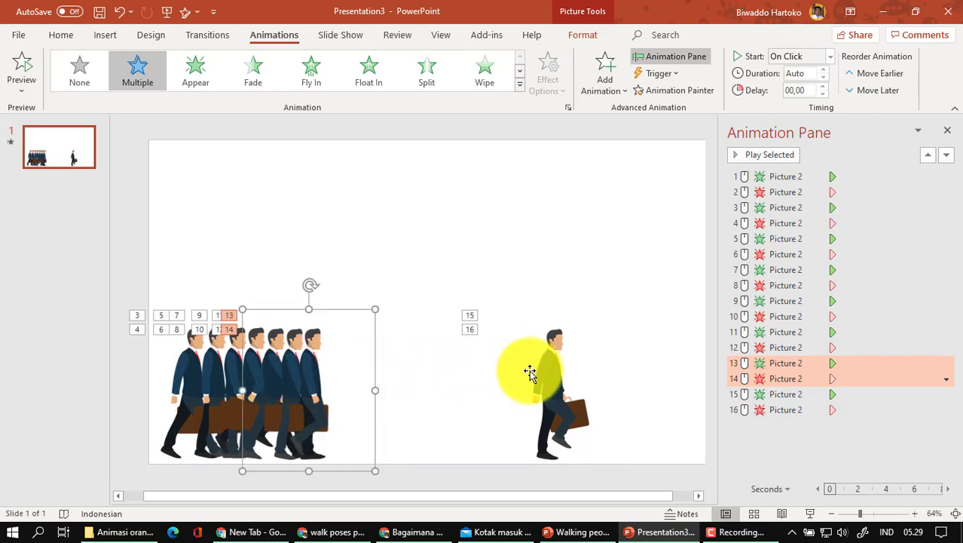
drag(530, 372, 310, 374)
click(592, 401)
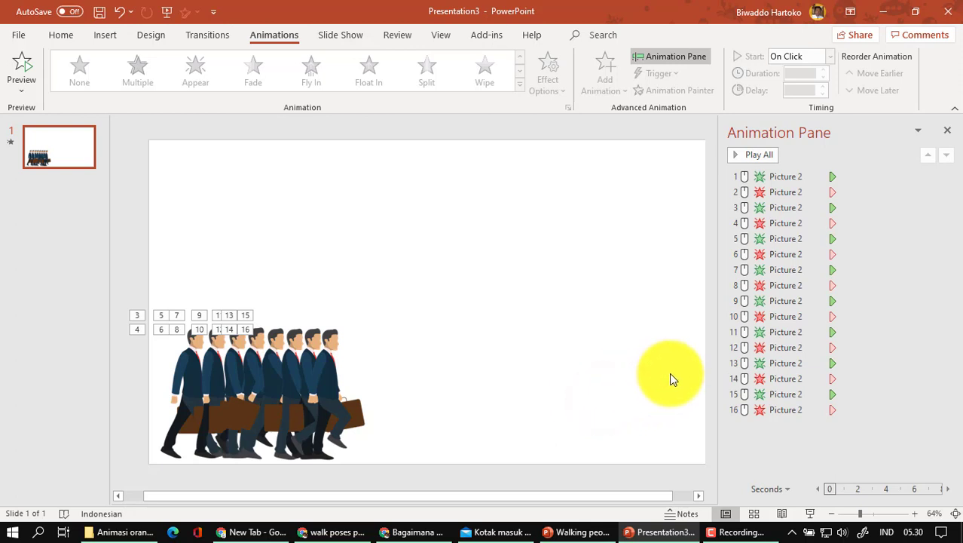
Select all pictures and set every animation to start After Previous
key(ctrl+a)
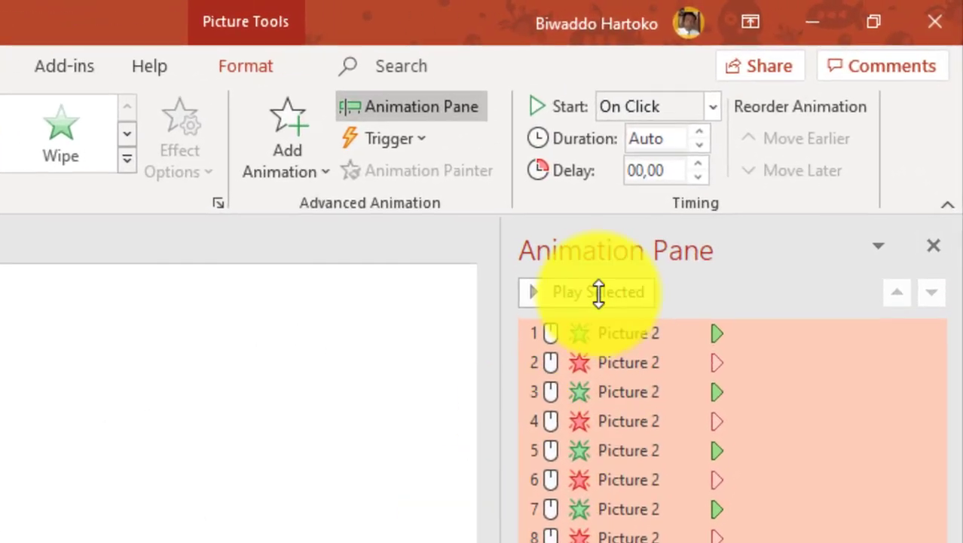
click(711, 107)
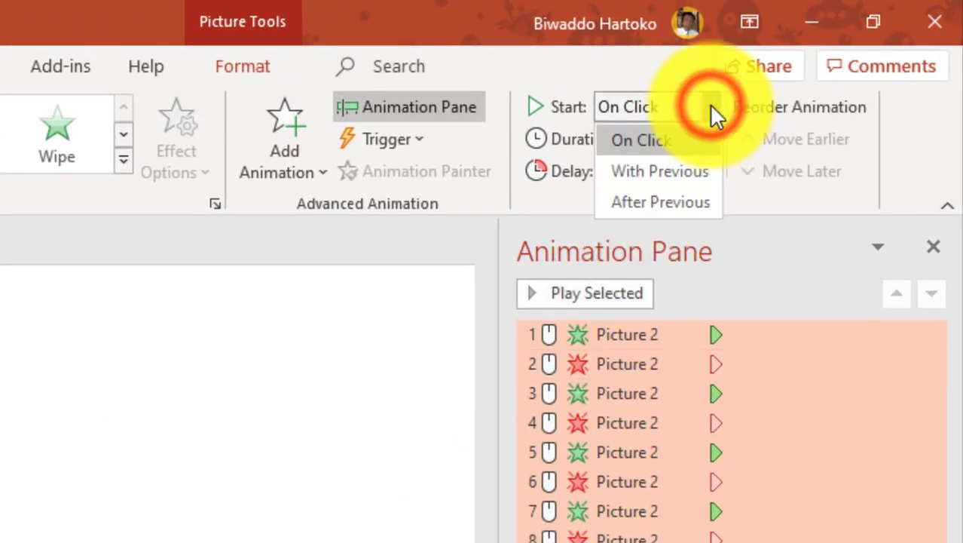
click(699, 200)
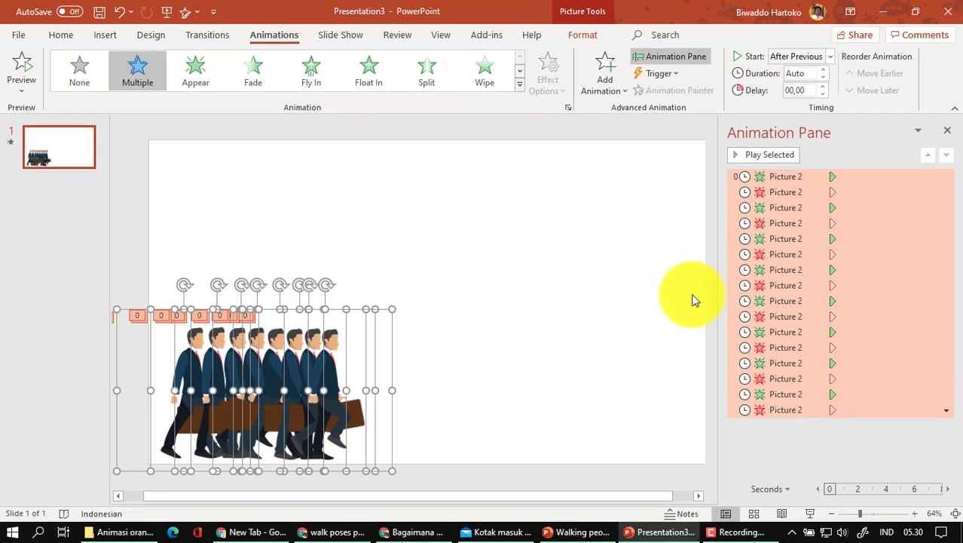
click(802, 192)
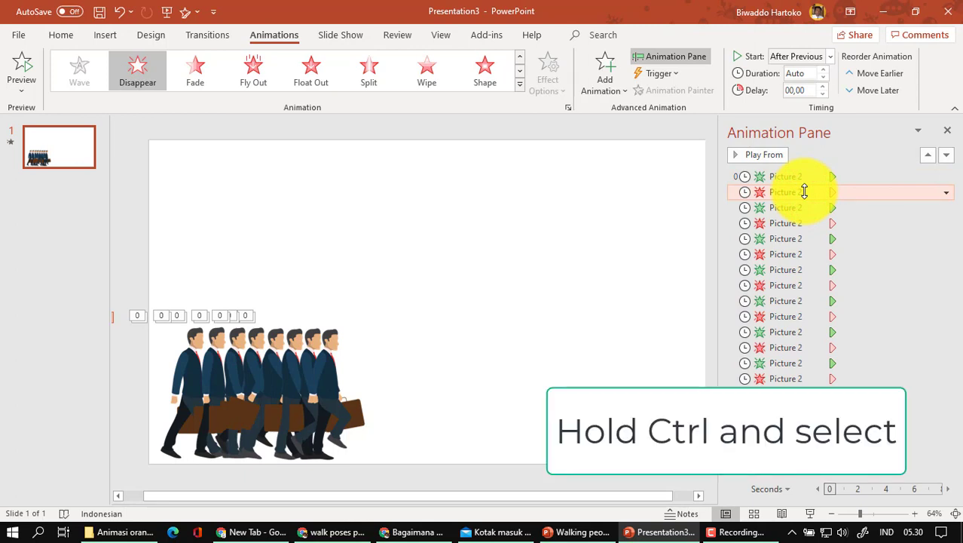
Ctrl-select the Disappear entries in the Animation Pane and set their delay to 0.25 seconds
ctrl+click(792, 223)
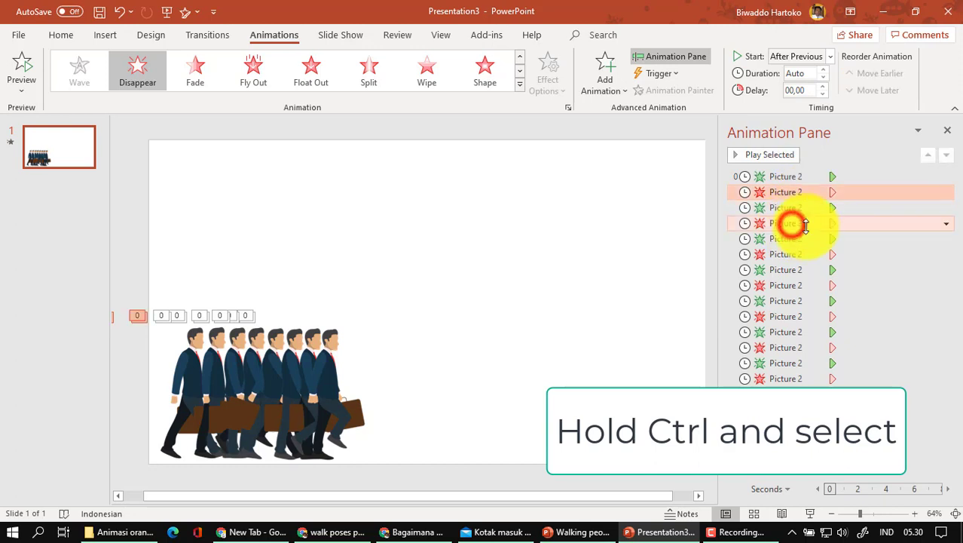
ctrl+click(810, 255)
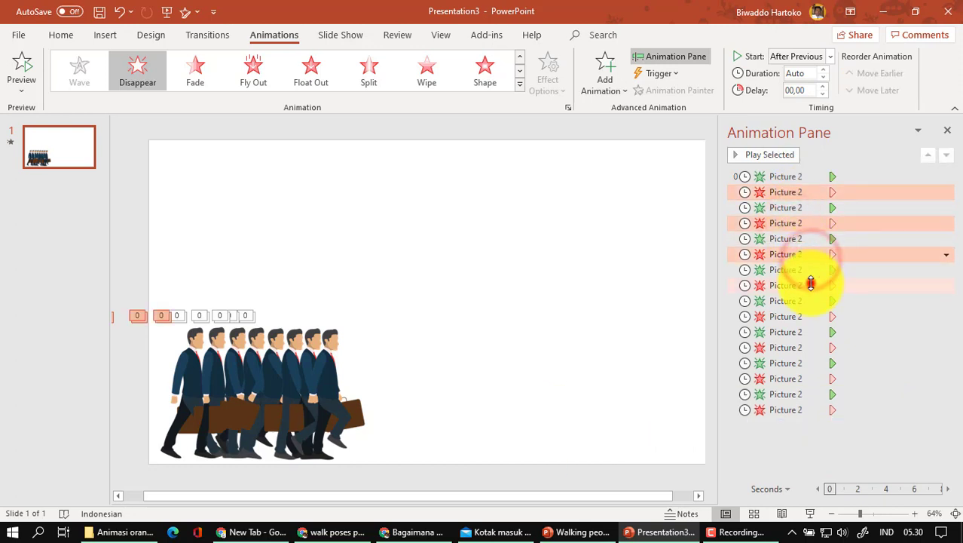
ctrl+click(811, 285)
ctrl+click(812, 316)
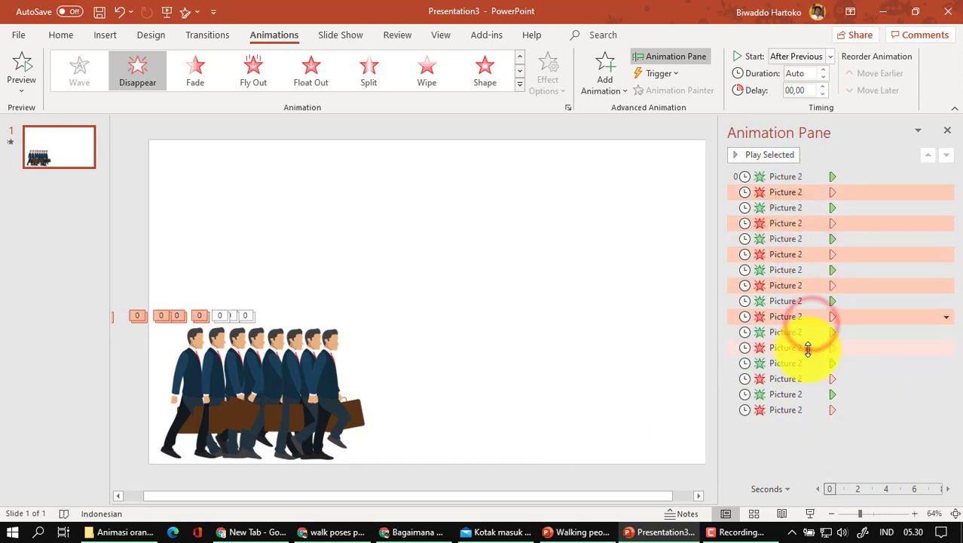
ctrl+click(809, 348)
ctrl+click(810, 377)
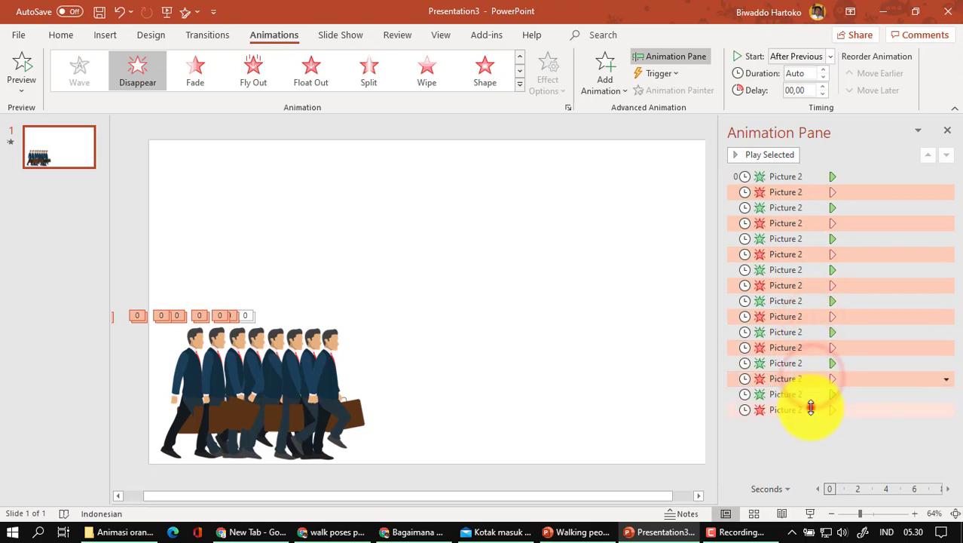
ctrl+click(811, 409)
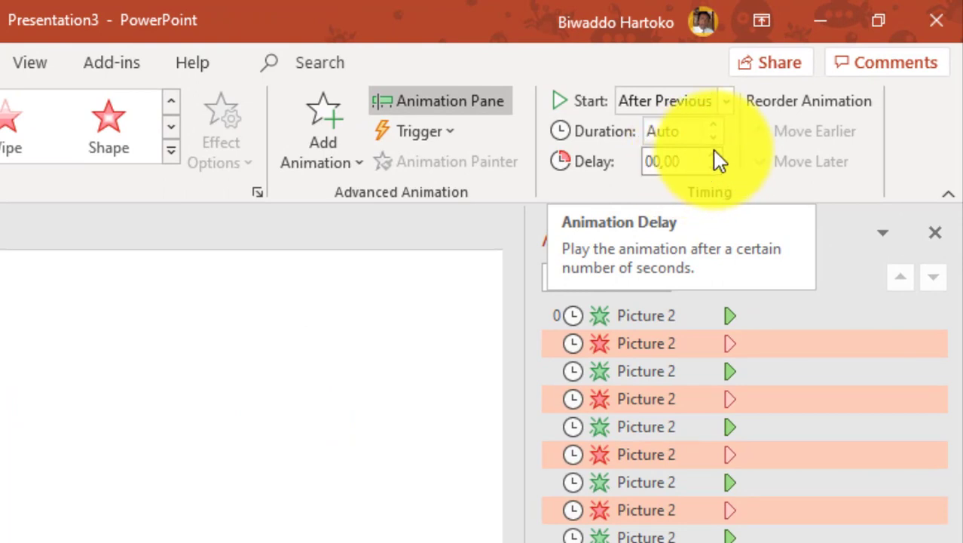
click(715, 154)
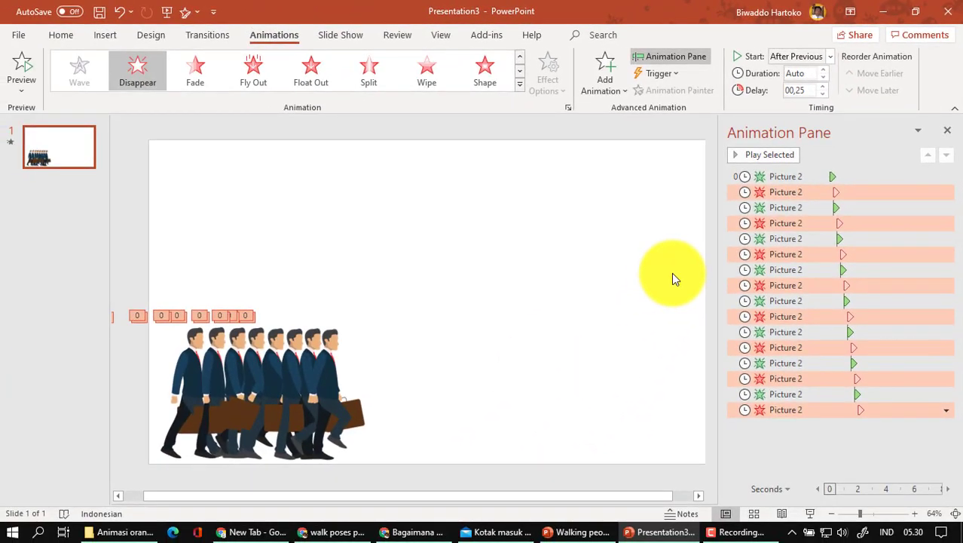
click(780, 428)
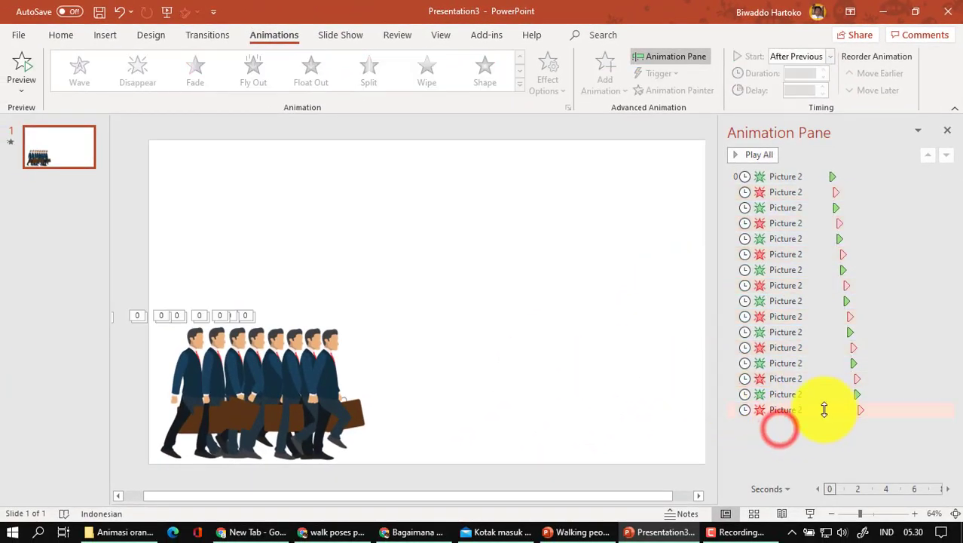
key(ctrl+a)
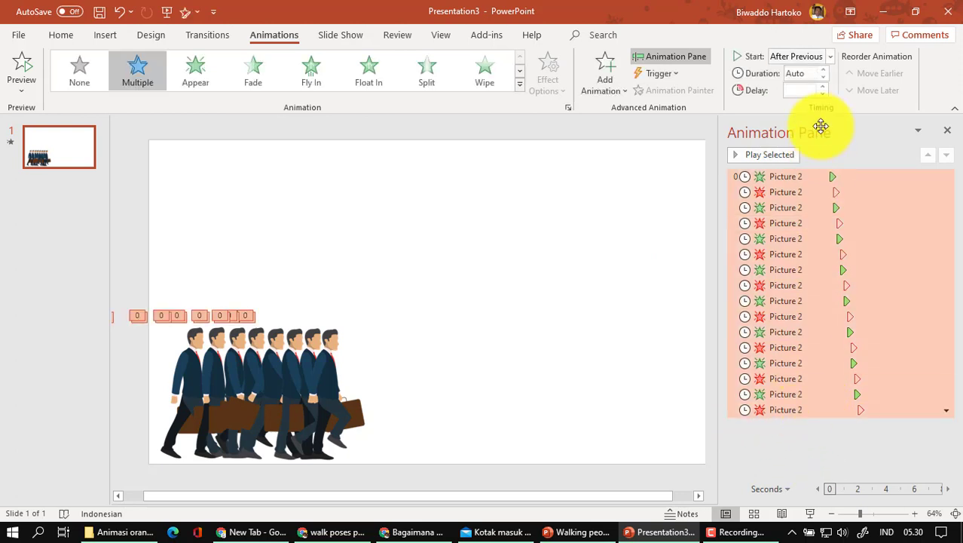
click(775, 155)
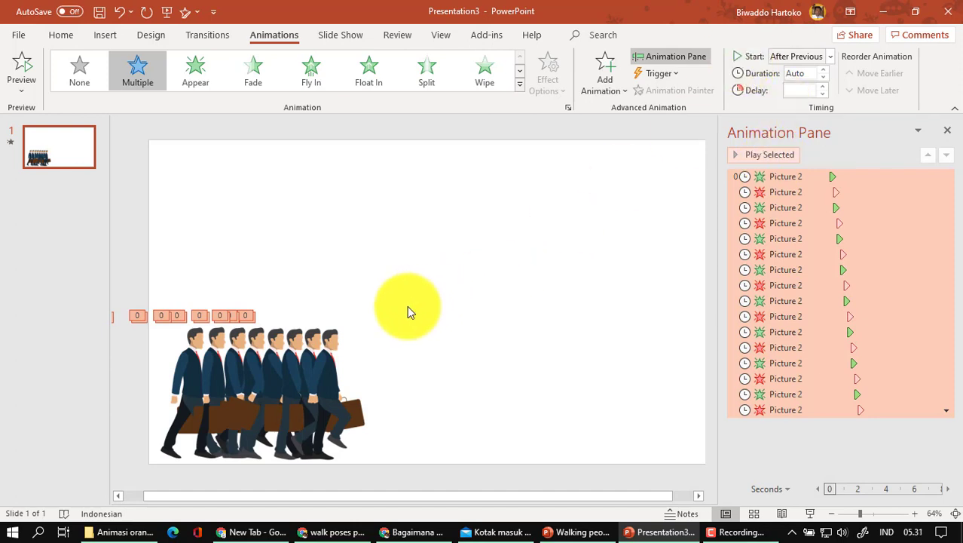
click(490, 350)
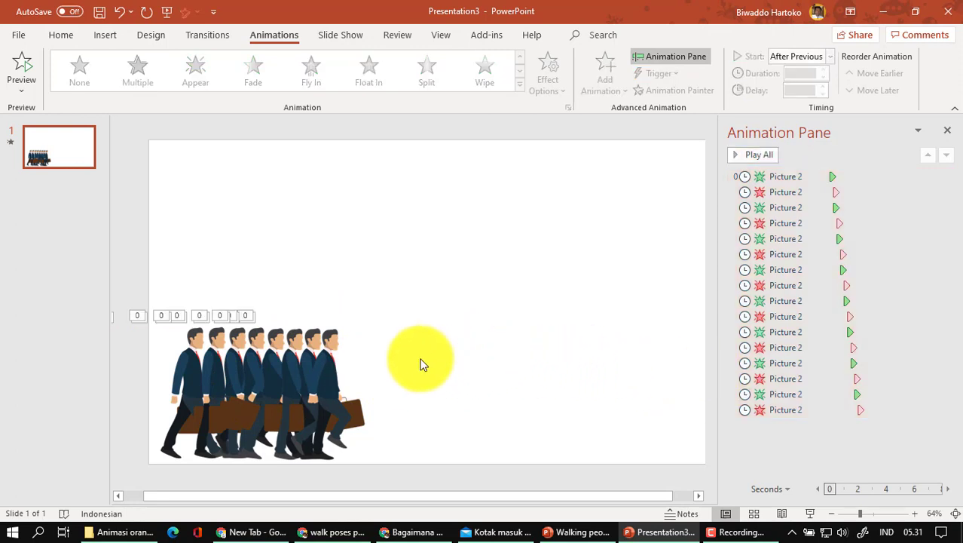
key(ctrl+a)
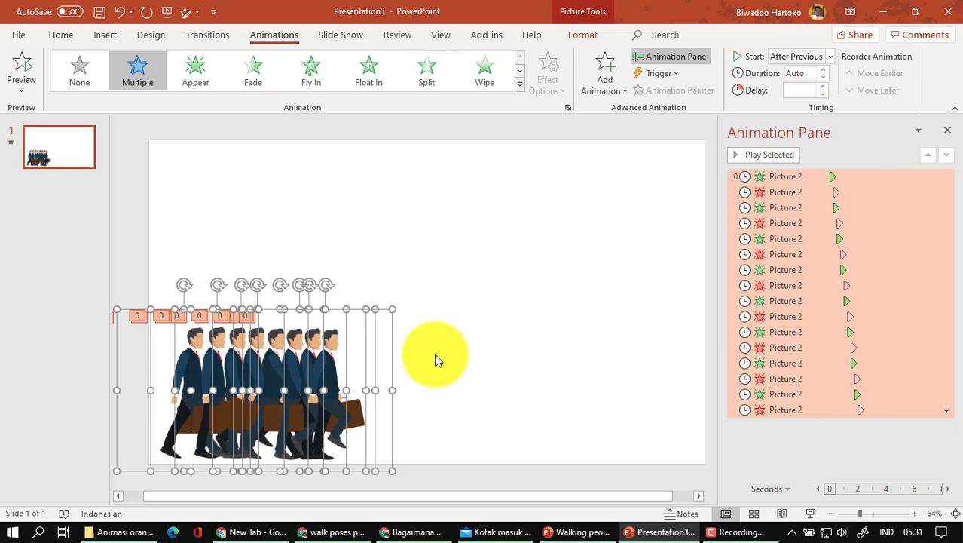
click(443, 349)
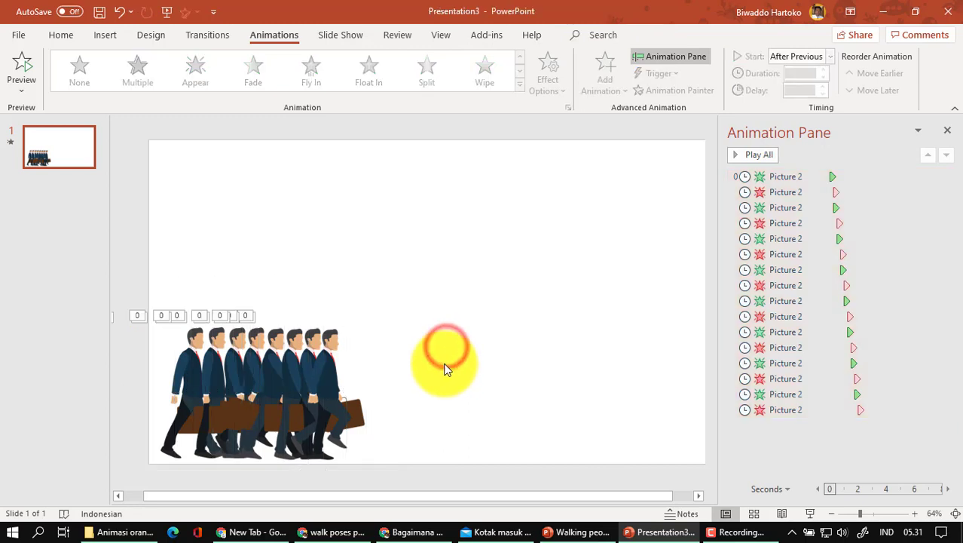
key(ctrl+a)
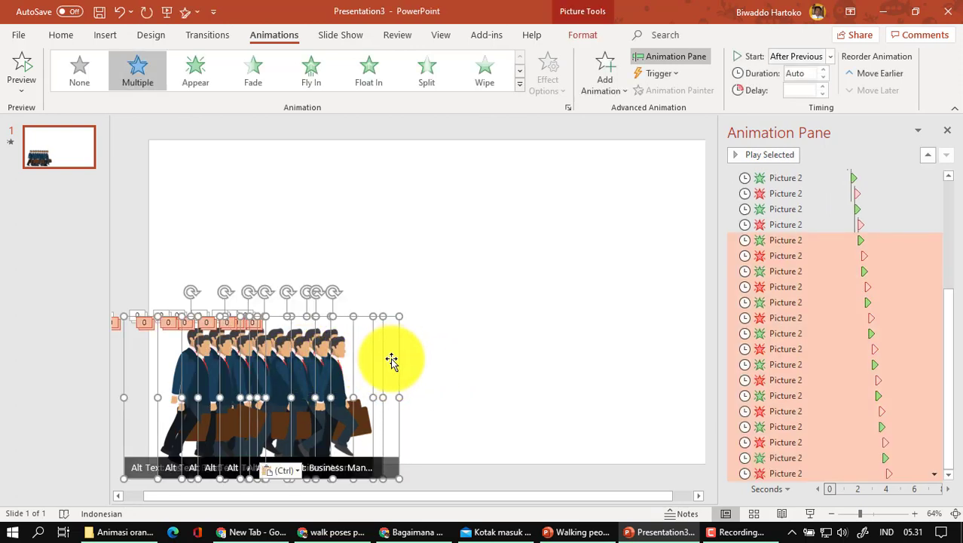
Drop a copy of the walking-frame stack to the right of the originals
drag(391, 360, 537, 352)
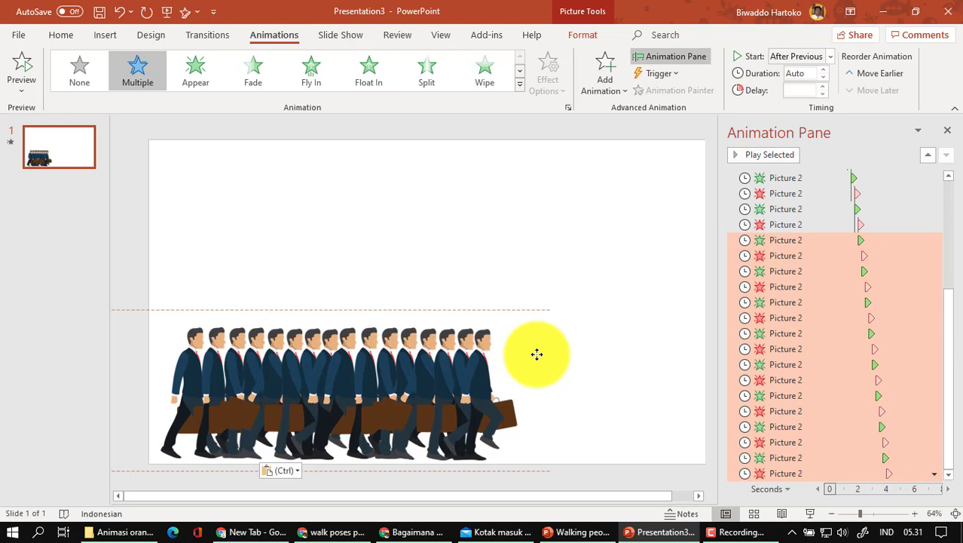
drag(537, 353, 535, 356)
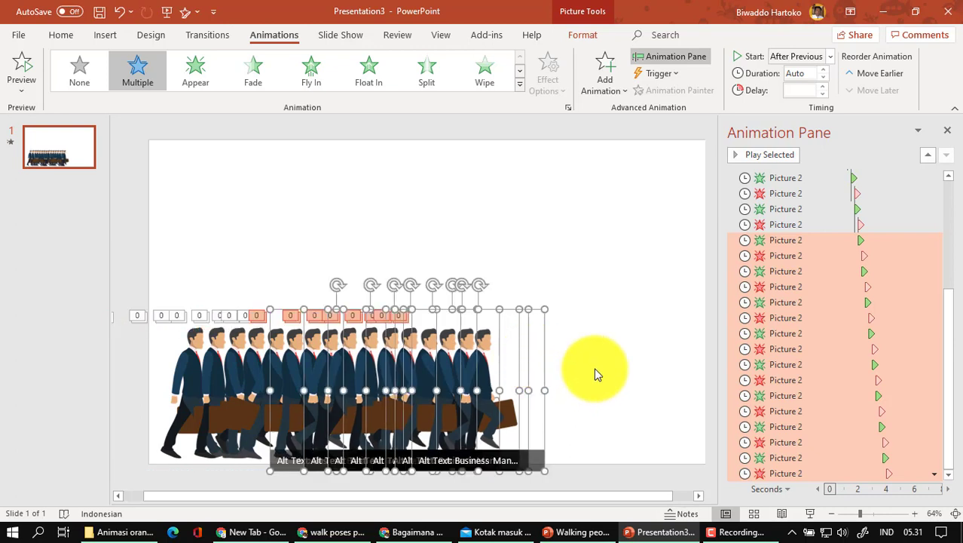
click(611, 343)
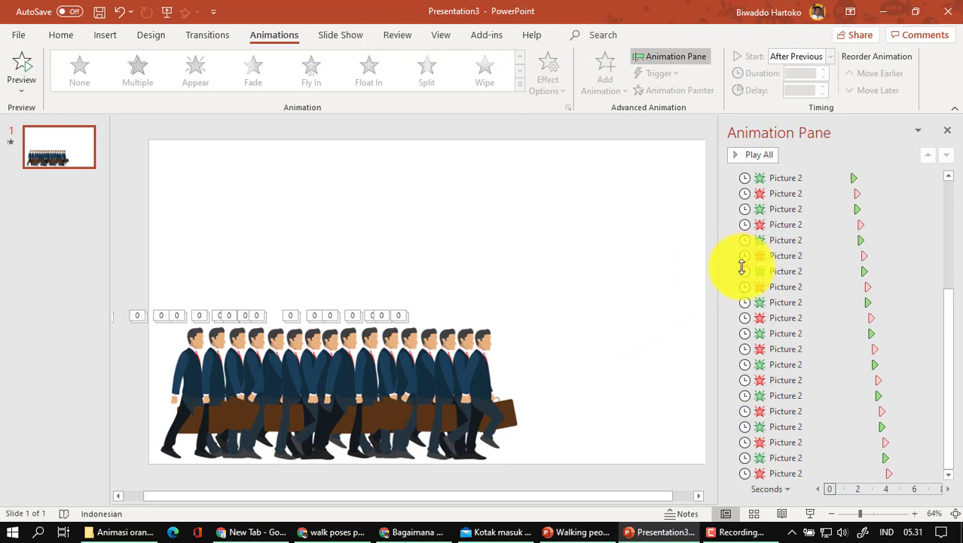
Select every animation and preview the extended walk with Play Selected
click(759, 287)
key(ctrl+a)
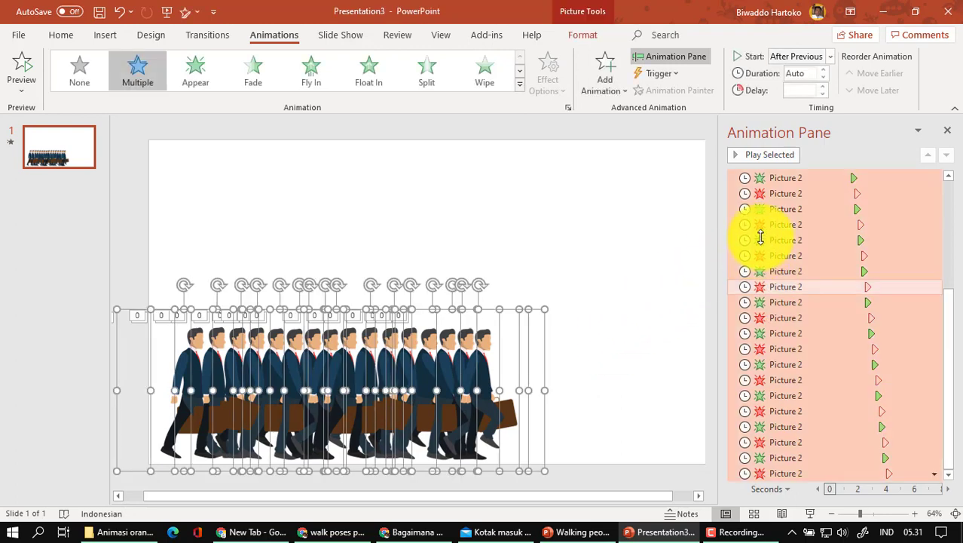
click(780, 155)
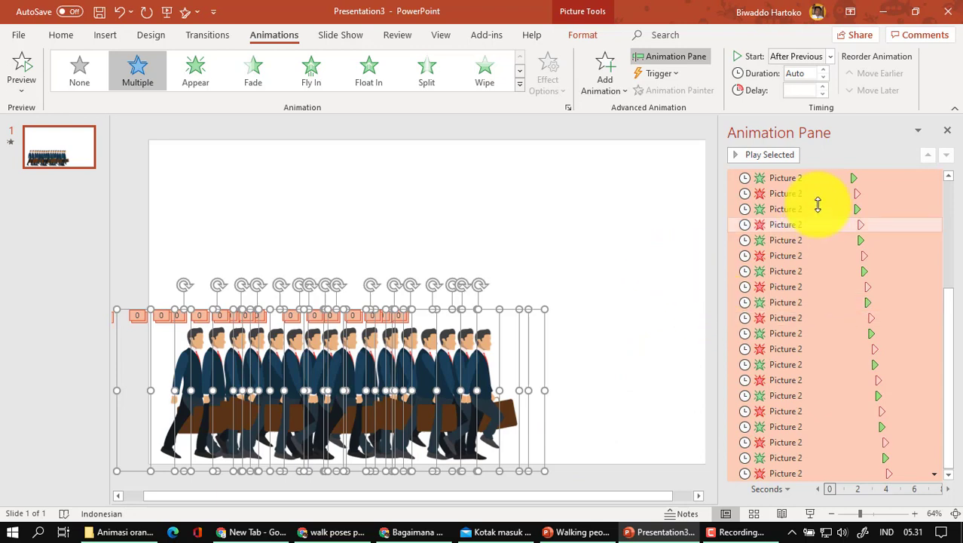
click(850, 148)
Ctrl-select every Disappear entry, including the copied frames', in the Animation Pane
click(815, 195)
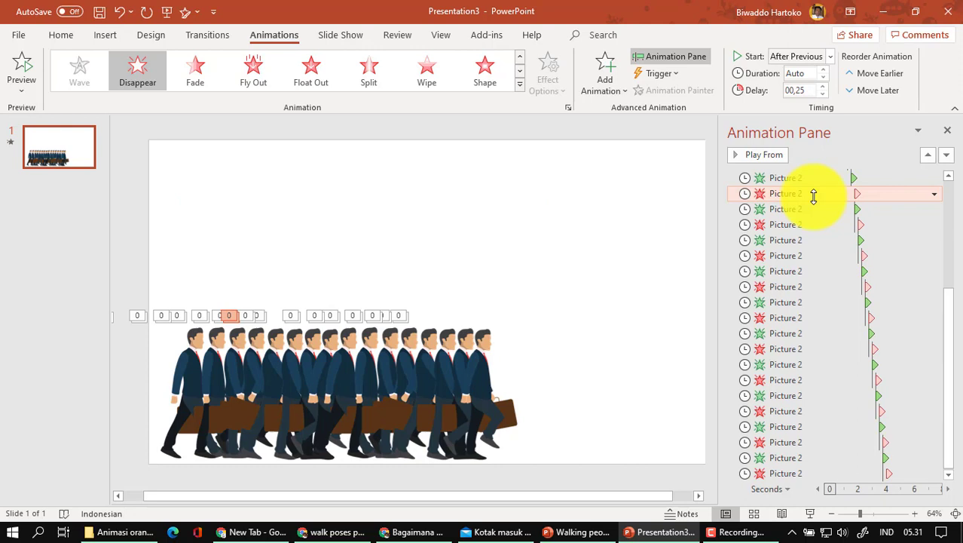
click(815, 198)
ctrl+click(815, 225)
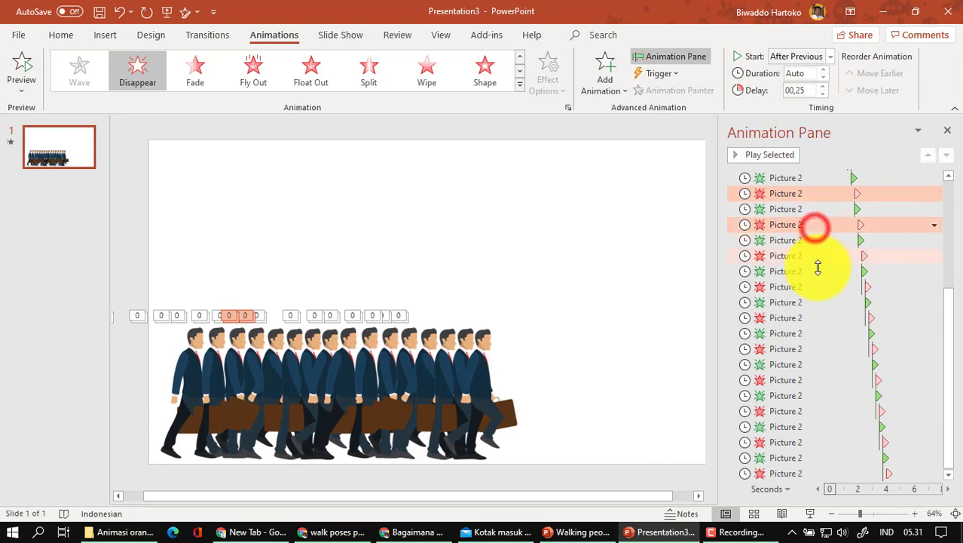
ctrl+click(816, 256)
ctrl+click(809, 290)
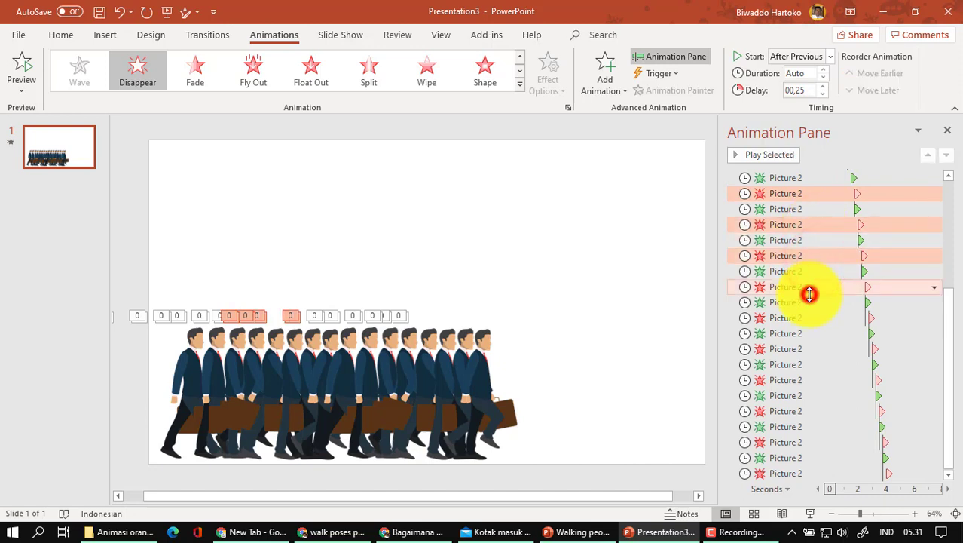
ctrl+click(806, 319)
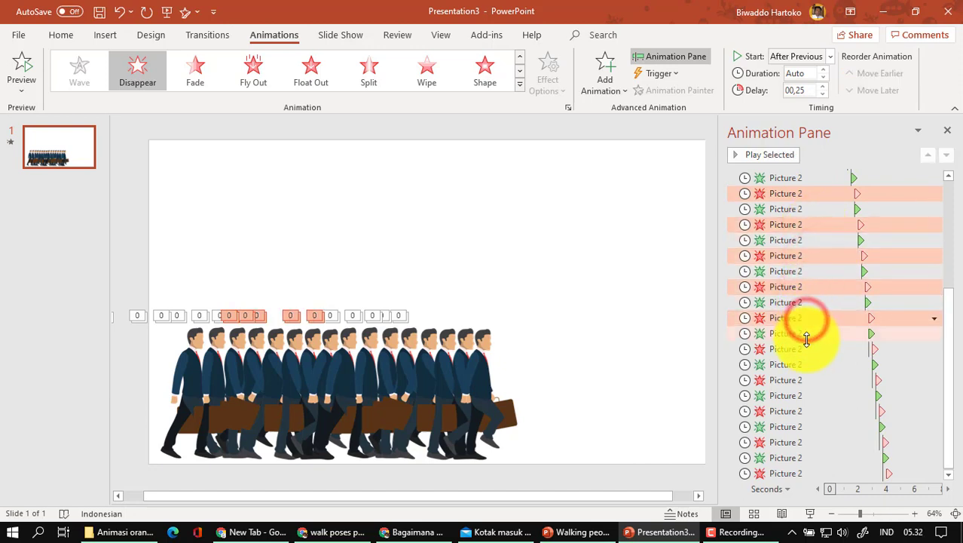
ctrl+click(806, 346)
ctrl+click(807, 380)
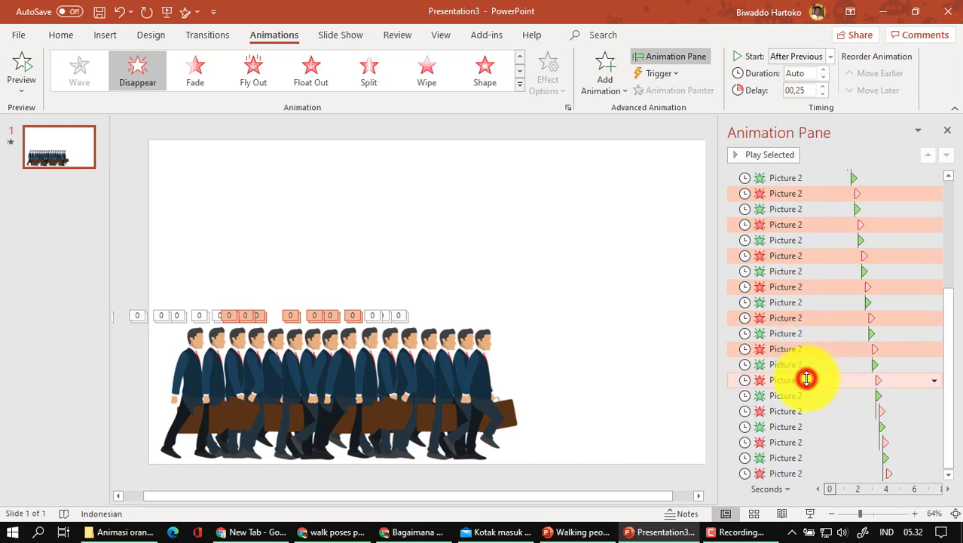
ctrl+click(804, 411)
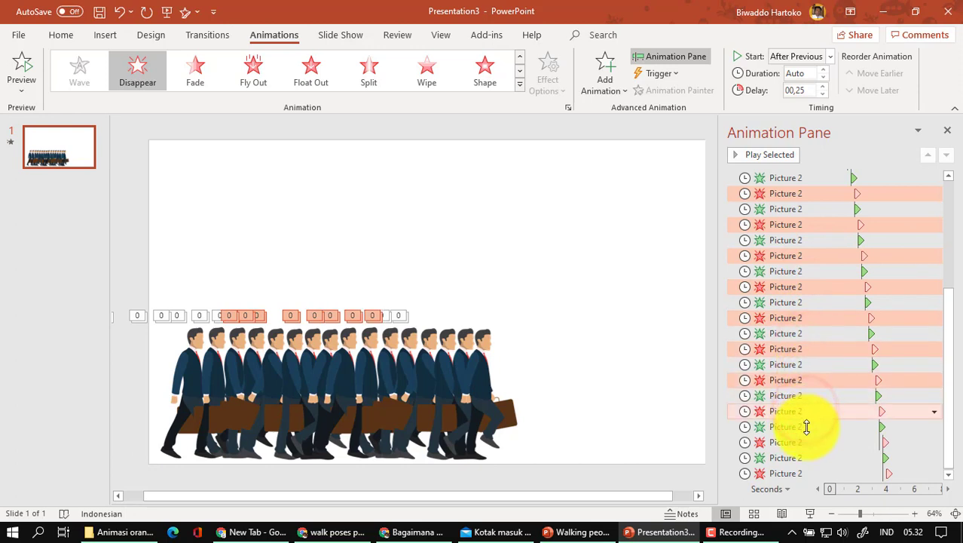
ctrl+click(801, 442)
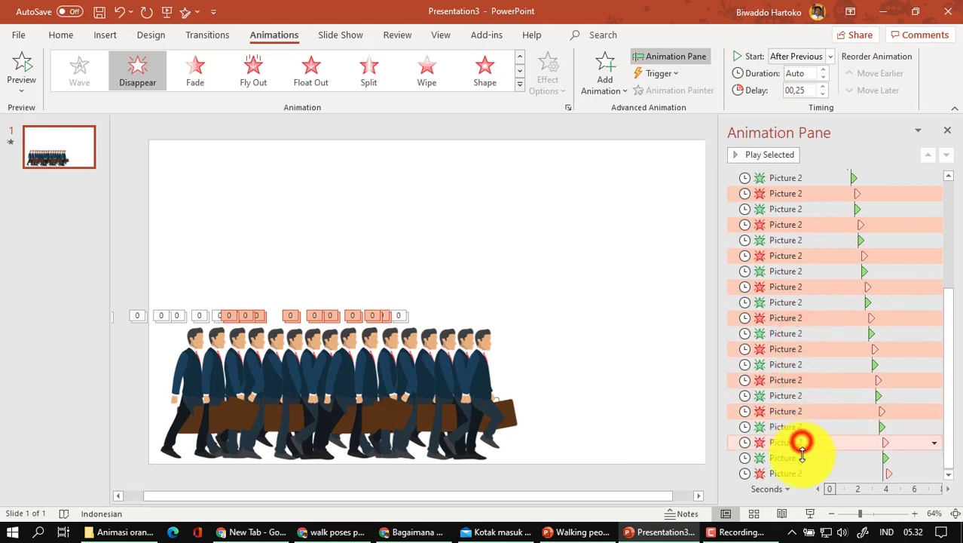
ctrl+click(802, 471)
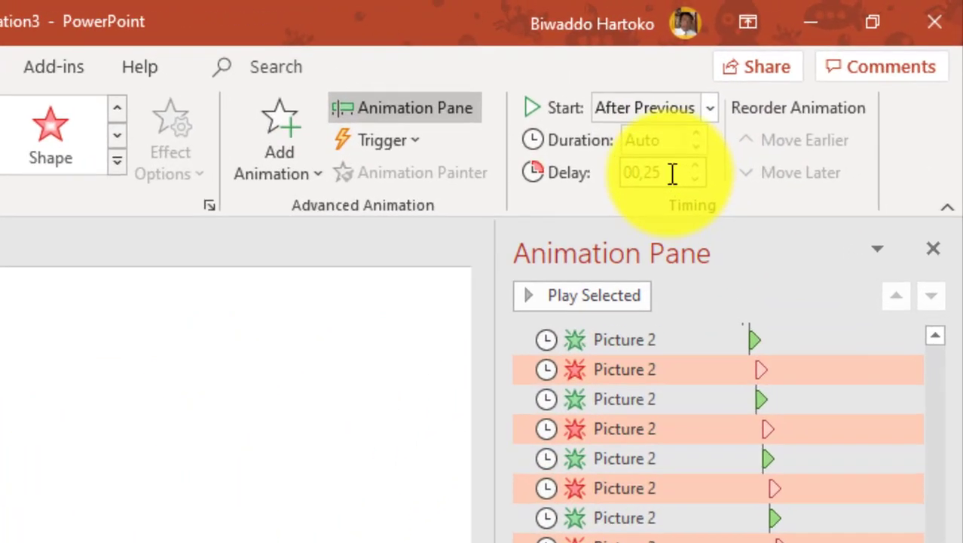
Change the grouped Disappear animations' delay to 00,15 seconds
click(808, 89)
text(00,15)
click(736, 285)
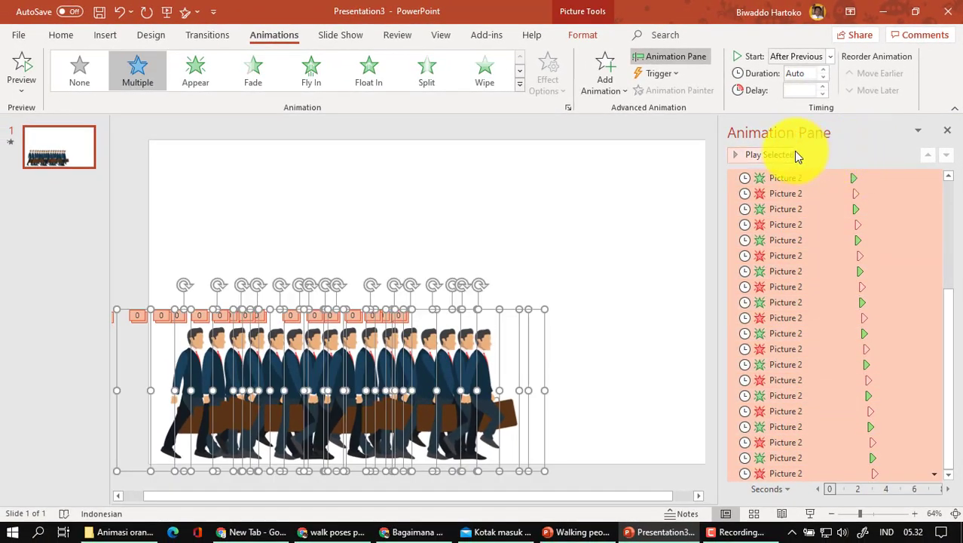
click(796, 155)
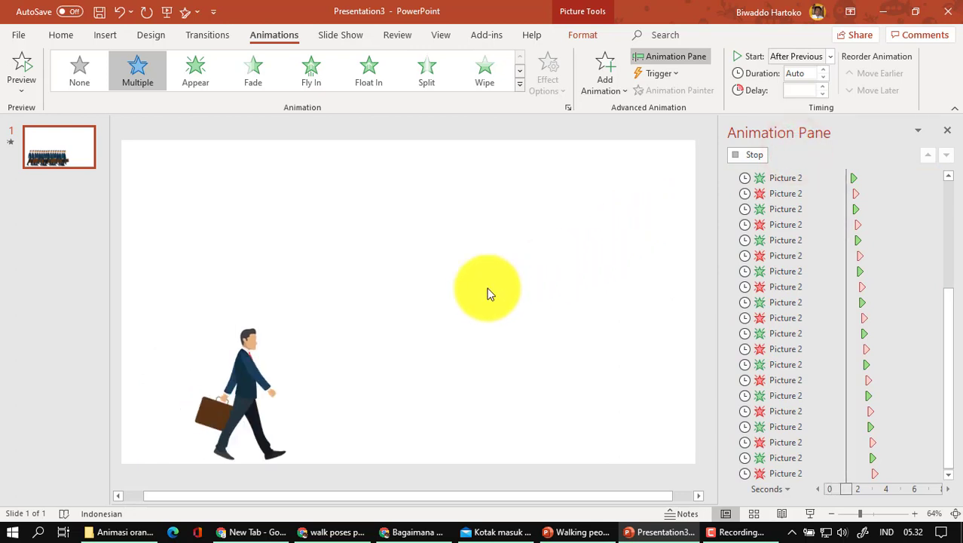